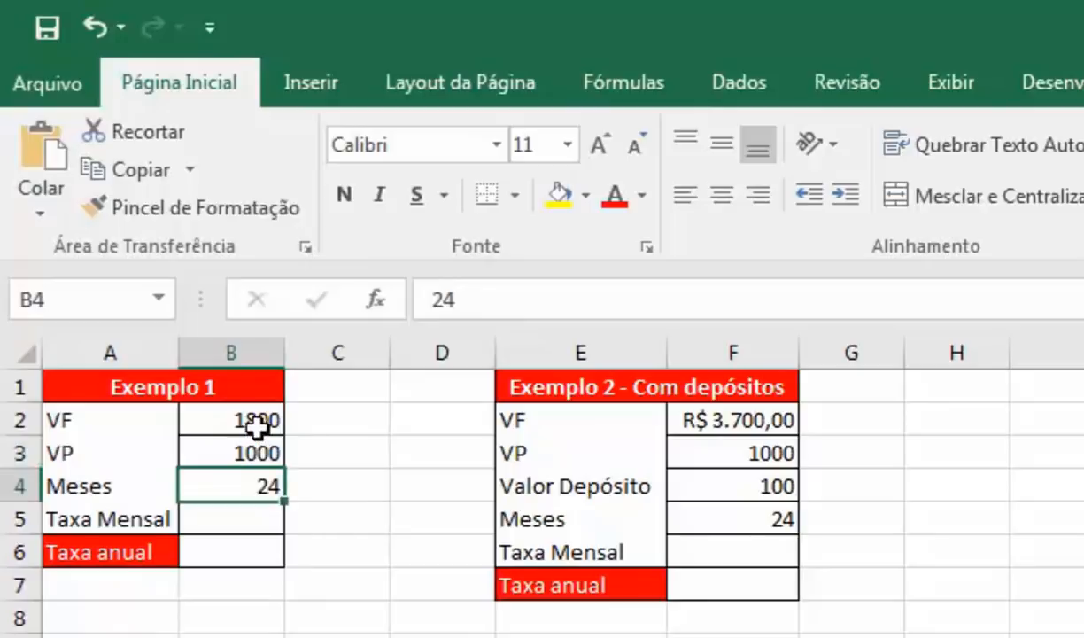
Step: Start a TAXA formula in Exemplo 1's Taxa Mensal cell B5, with B4 as nper and pgto left empty
{"action": "left_click", "coordinate": [260, 426]}
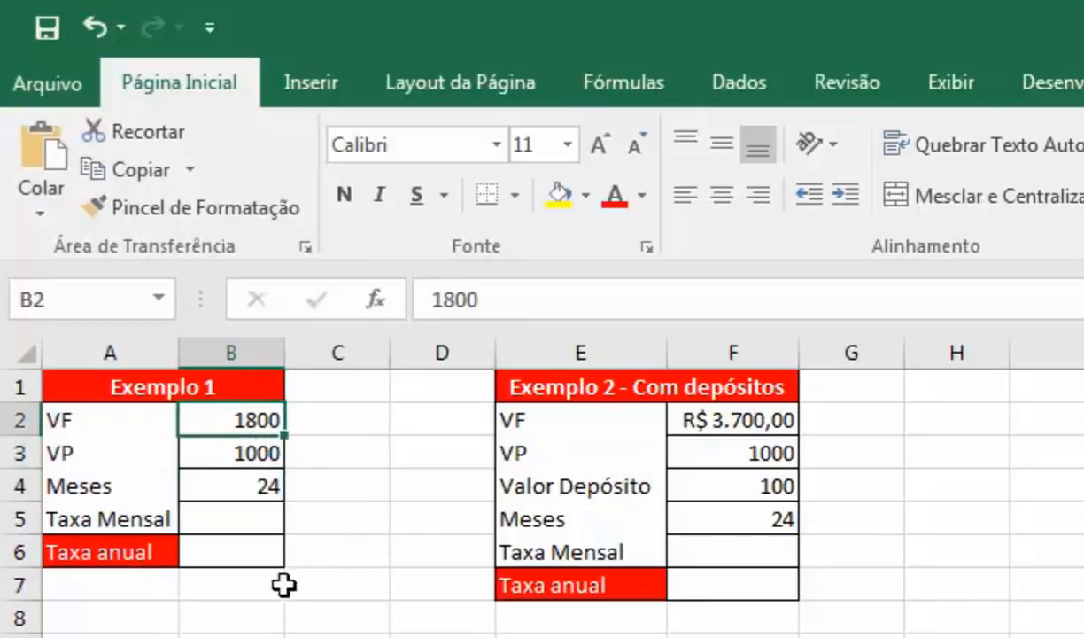
{"action": "left_click", "coordinate": [259, 519]}
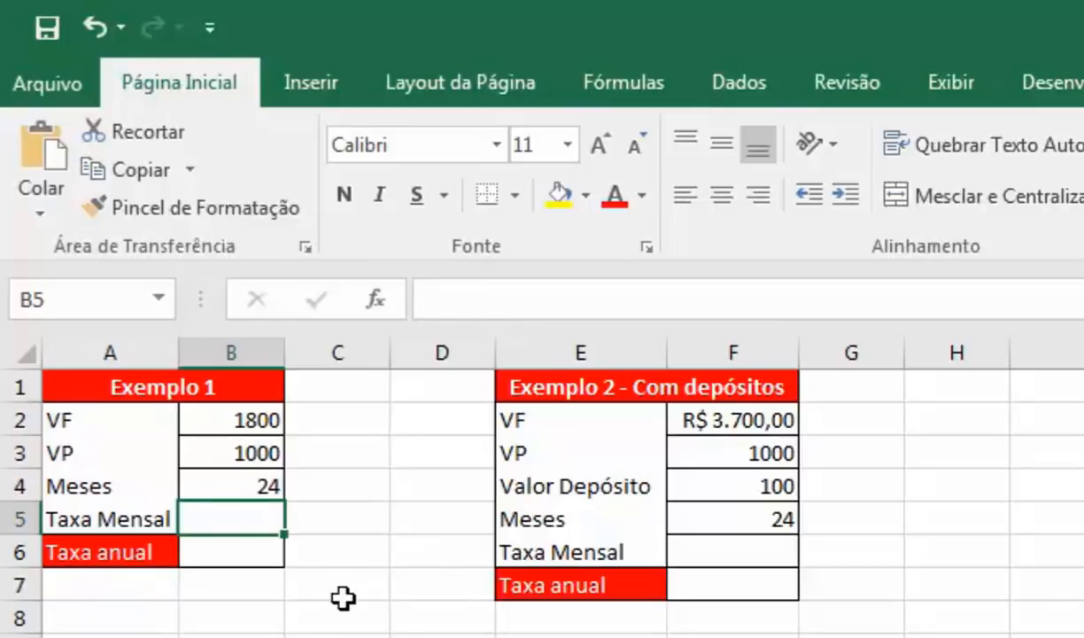
{"action": "type", "text": "=TAXA"}
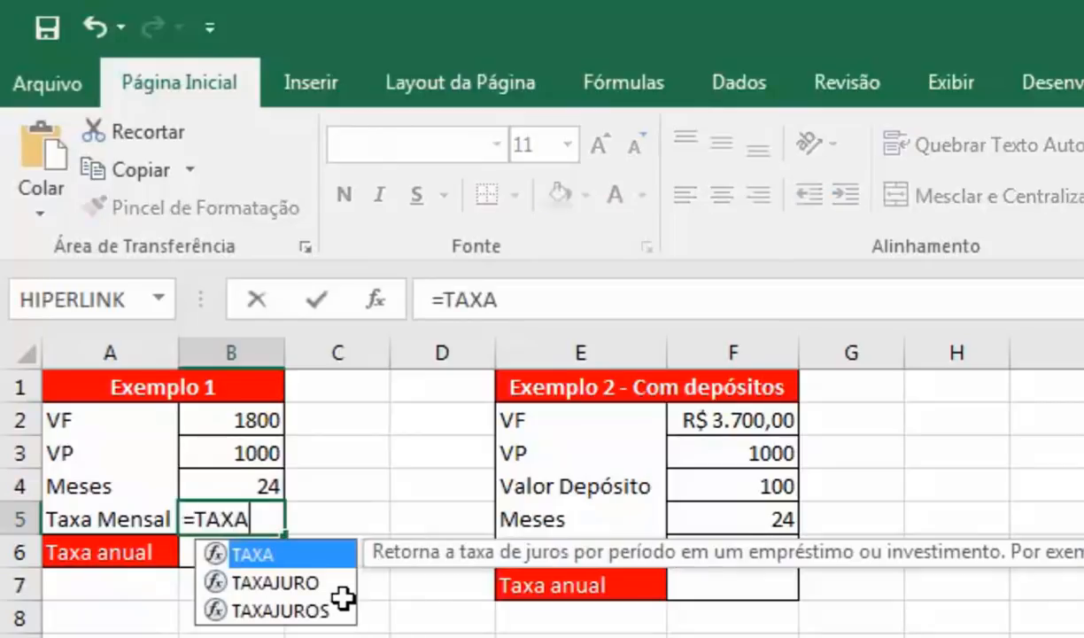
{"action": "type", "text": "("}
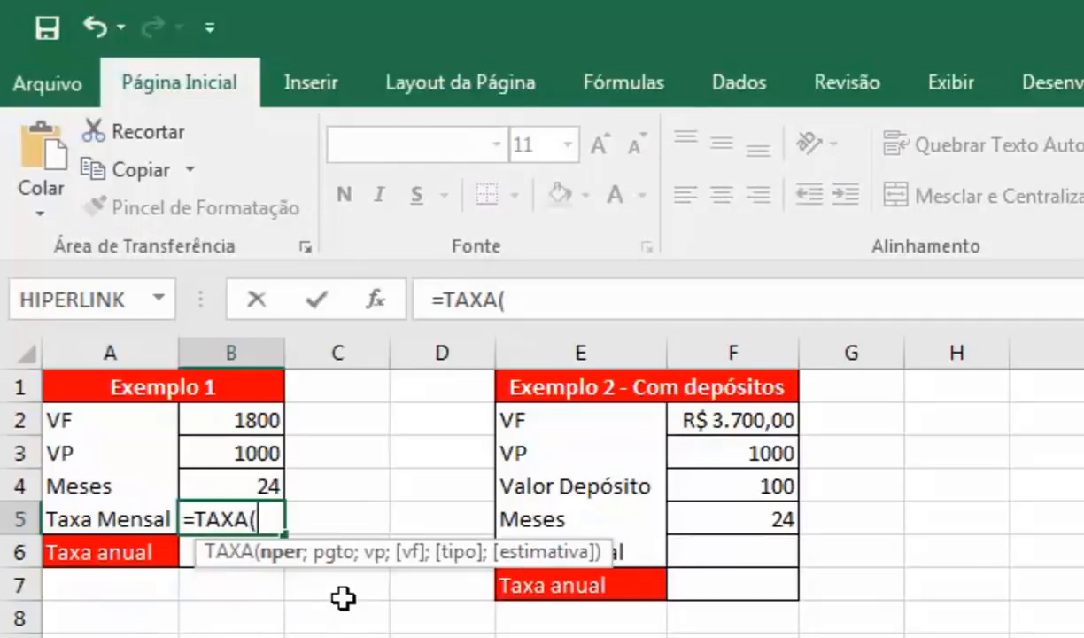
{"action": "left_click", "coordinate": [232, 486]}
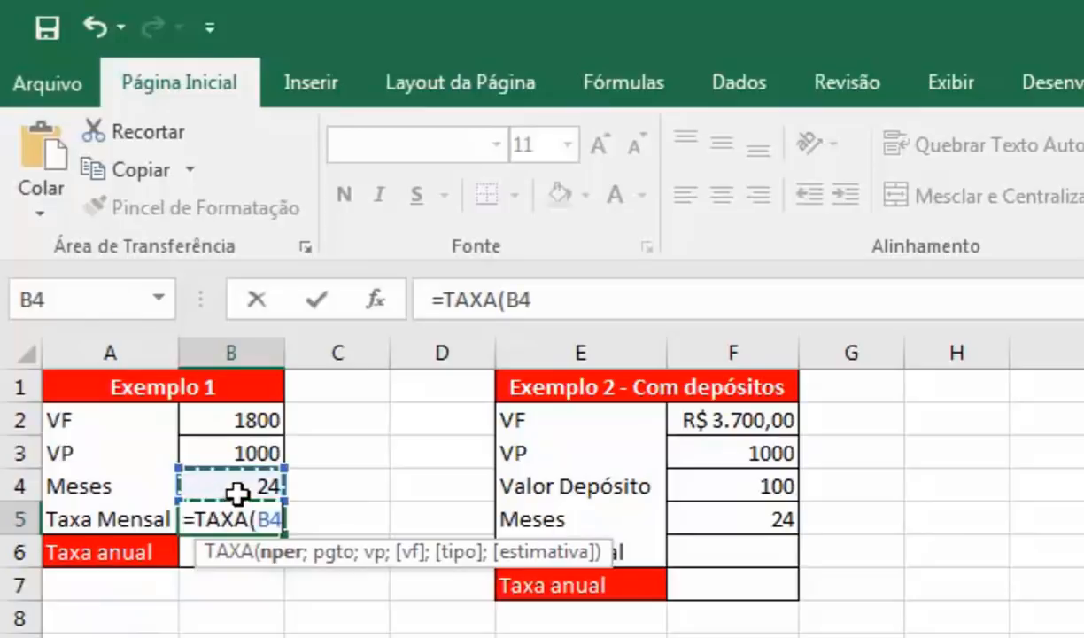
{"action": "type", "text": ";"}
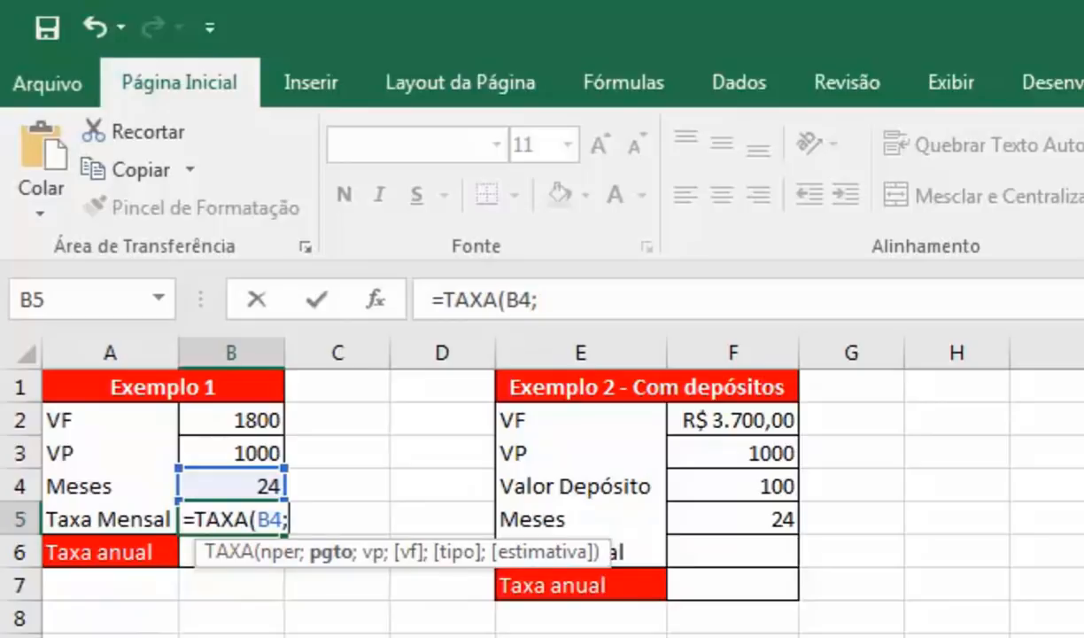
{"action": "type", "text": ";"}
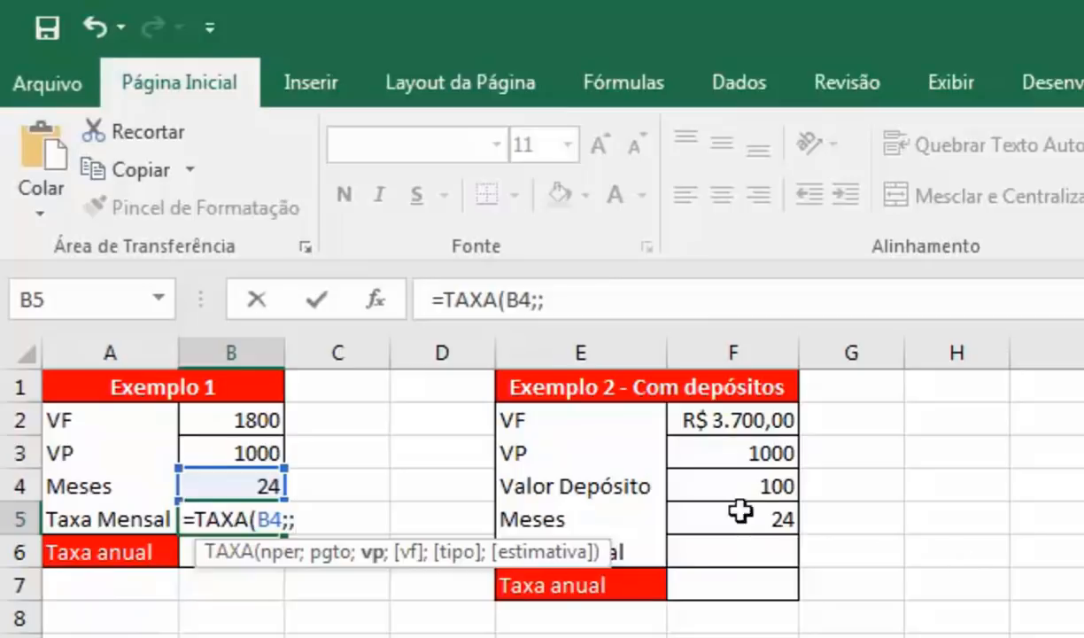
Step: Complete the B5 formula with -B3 as vp and B2 as vf, giving =TAXA(B4;;-B3;B2)
{"action": "type", "text": "-"}
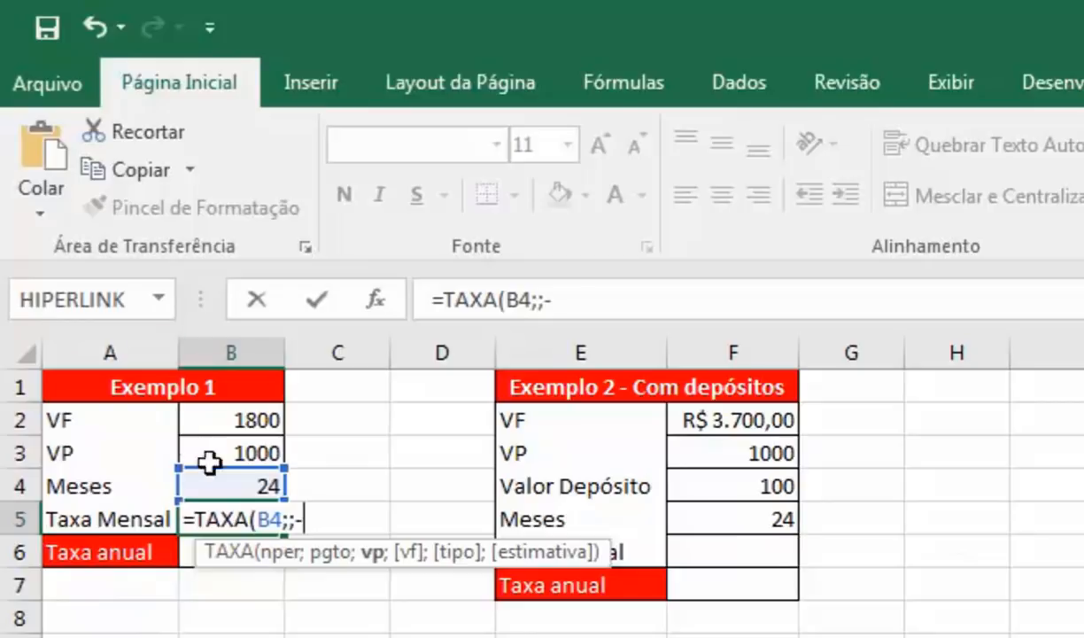
{"action": "left_click", "coordinate": [240, 452]}
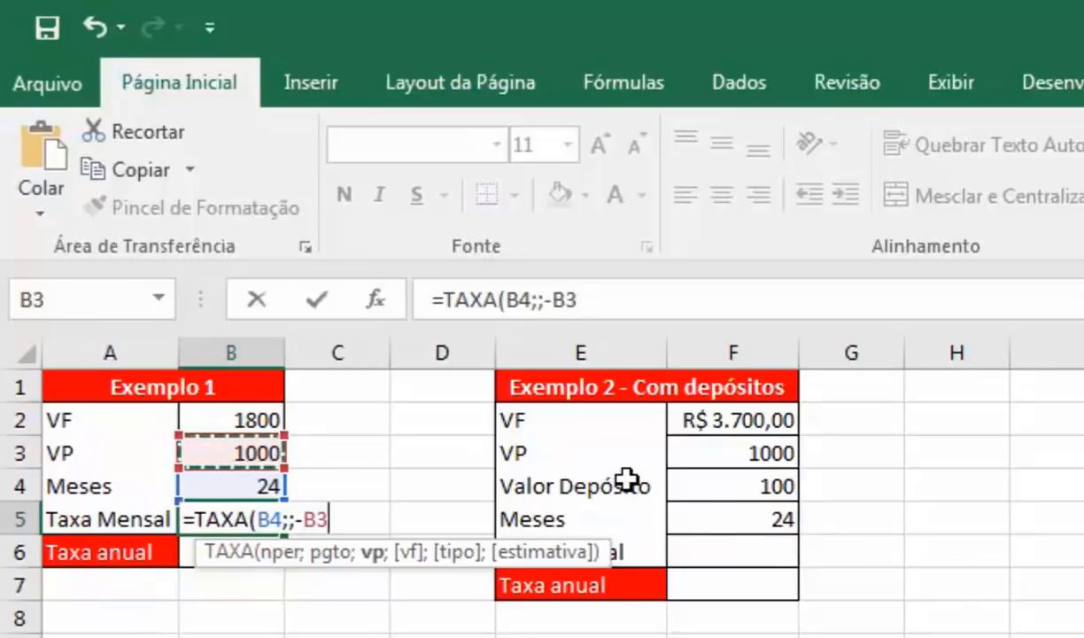
{"action": "type", "text": ";"}
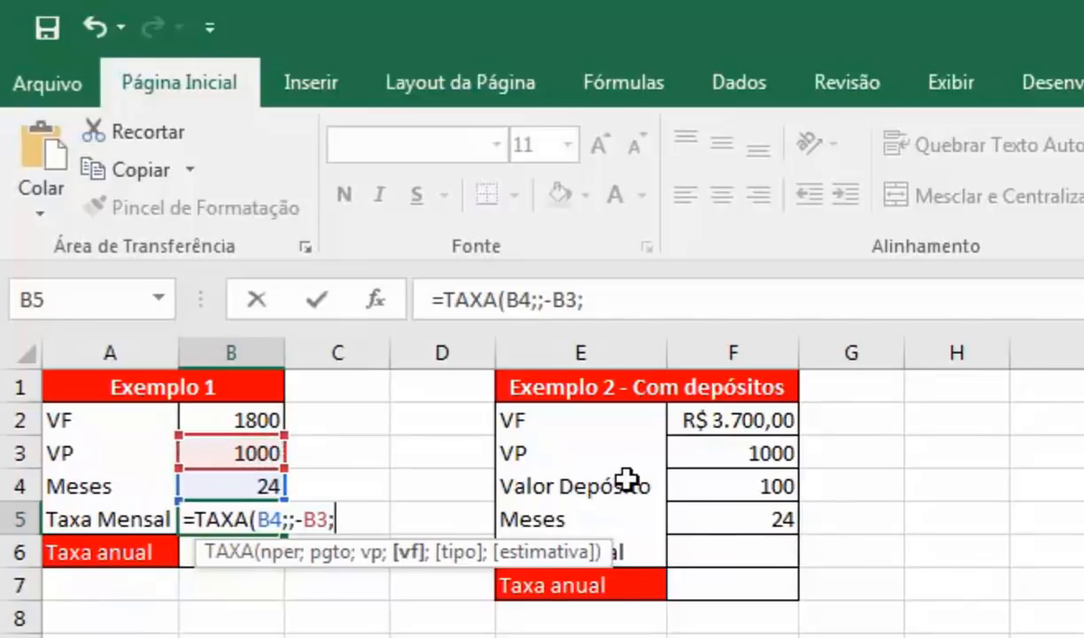
{"action": "left_click", "coordinate": [257, 422]}
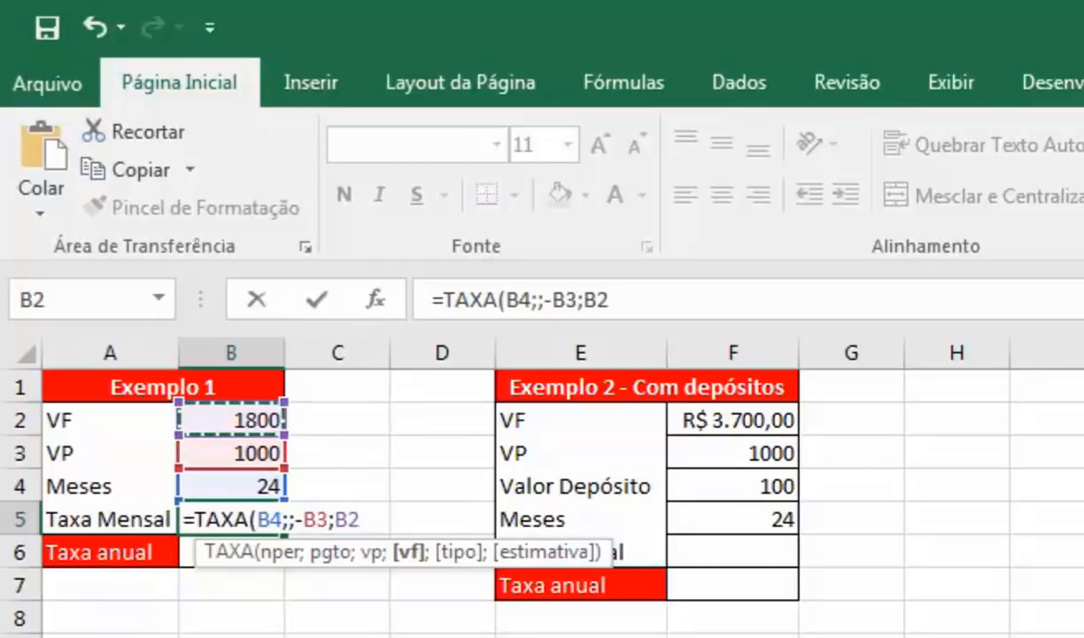
{"action": "type", "text": ")"}
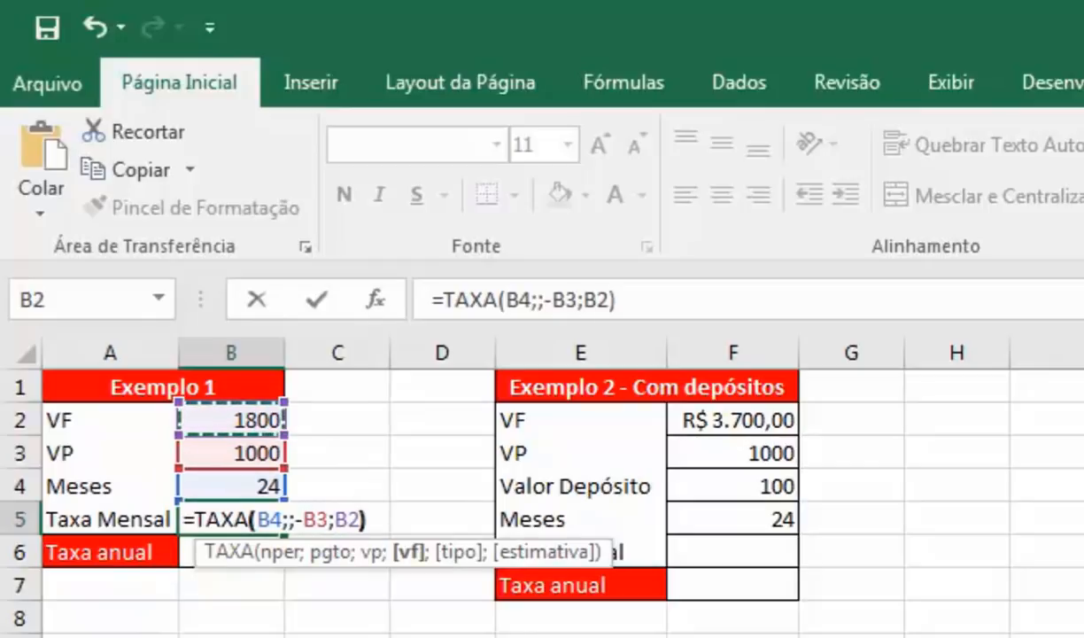
{"action": "key", "text": "Return"}
{"action": "key", "text": "Return"}
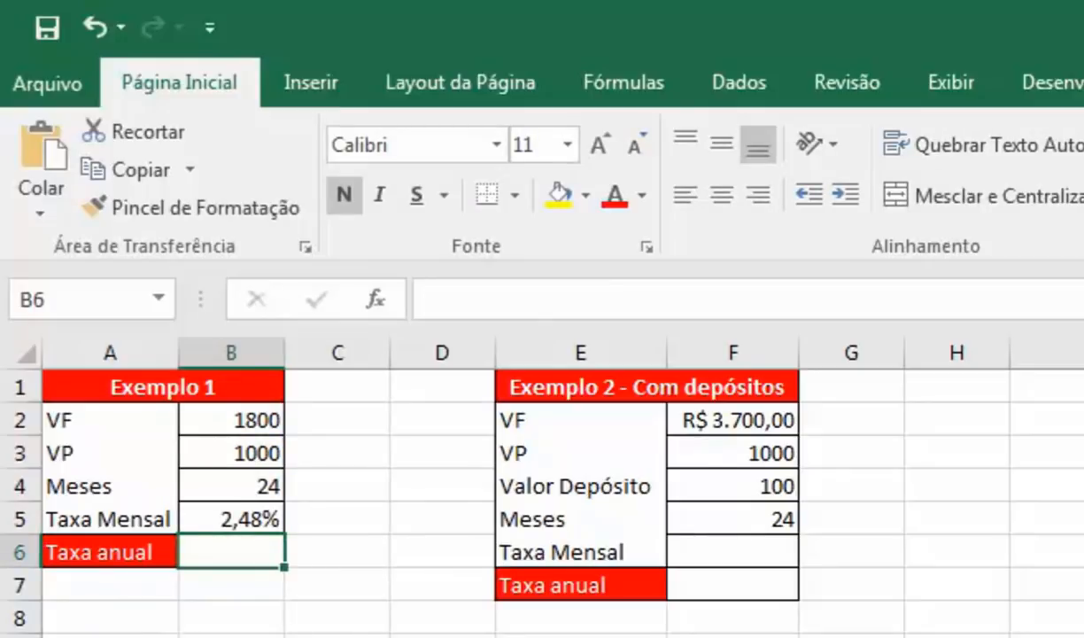
Step: Calculate Exemplo 1's Taxa anual in B6 with the formula =B5*12
{"action": "key", "text": "Down"}
{"action": "key", "text": "Up"}
{"action": "type", "text": "="}
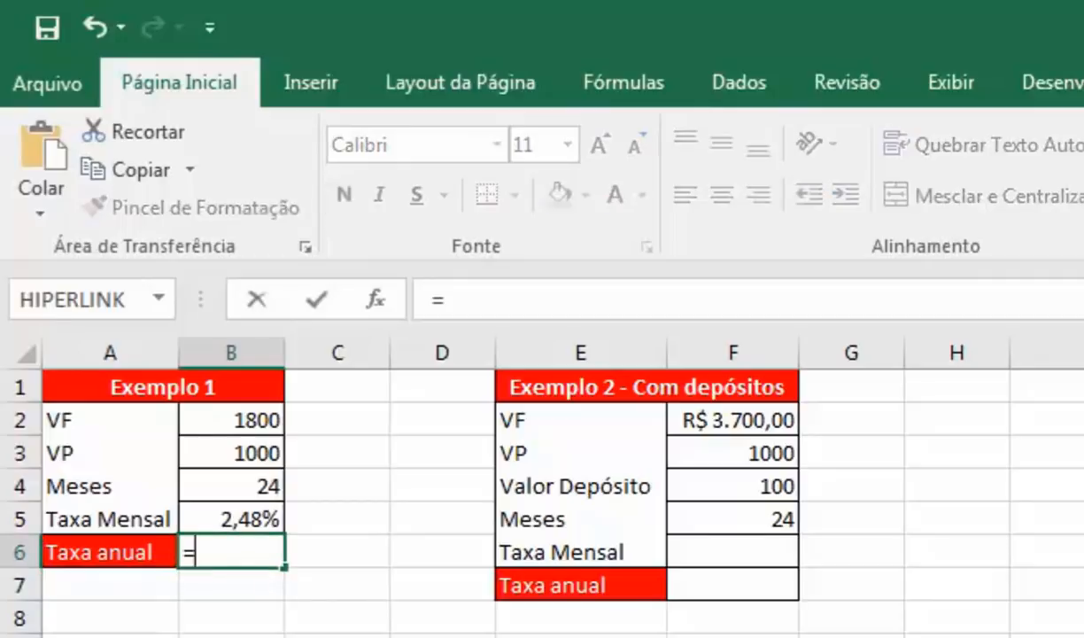
{"action": "key", "text": "Up"}
{"action": "type", "text": "*12"}
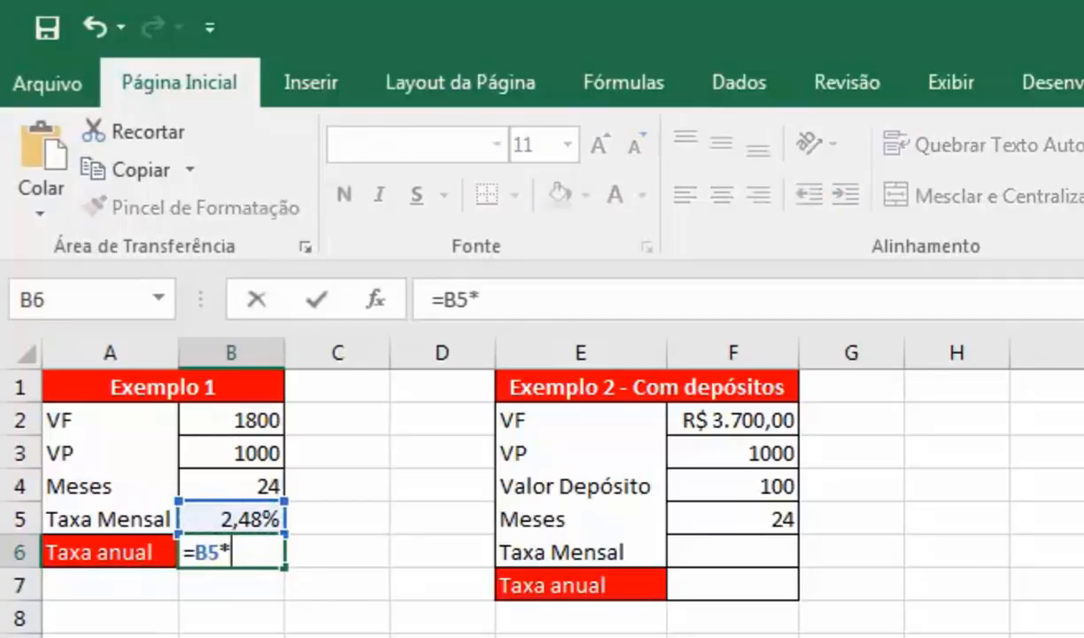
{"action": "key", "text": "Return"}
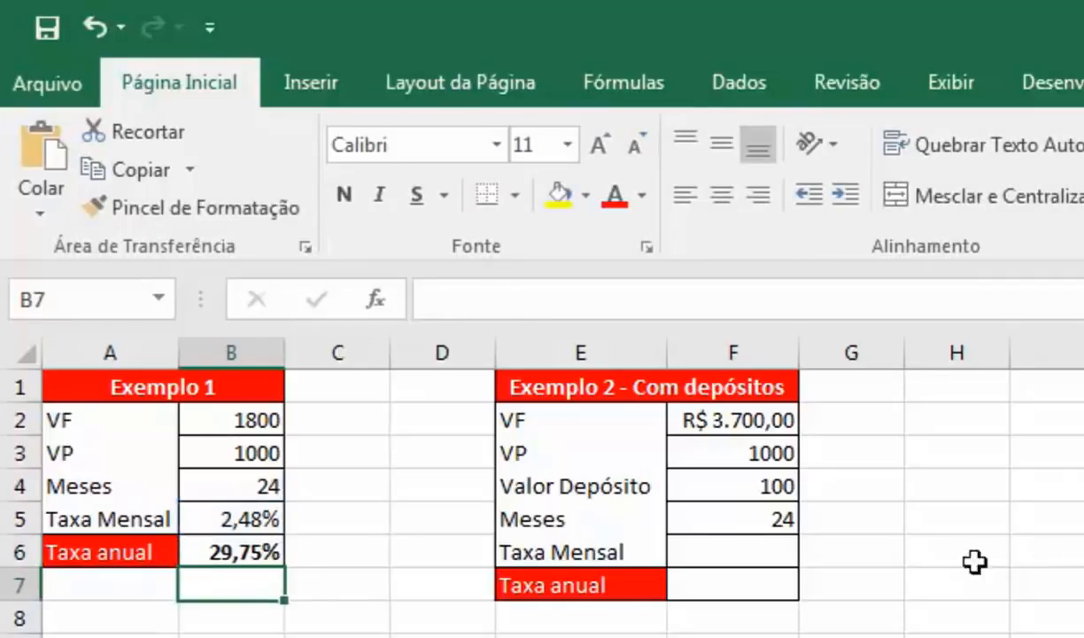
Step: Review Exemplo 1's monthly and annual rate cells, and the VP, VF, Valor Depósito and Meses inputs of Exemplo 2
{"action": "left_click", "coordinate": [265, 555]}
{"action": "left_click", "coordinate": [254, 516]}
{"action": "left_click", "coordinate": [242, 567]}
{"action": "left_click", "coordinate": [274, 518]}
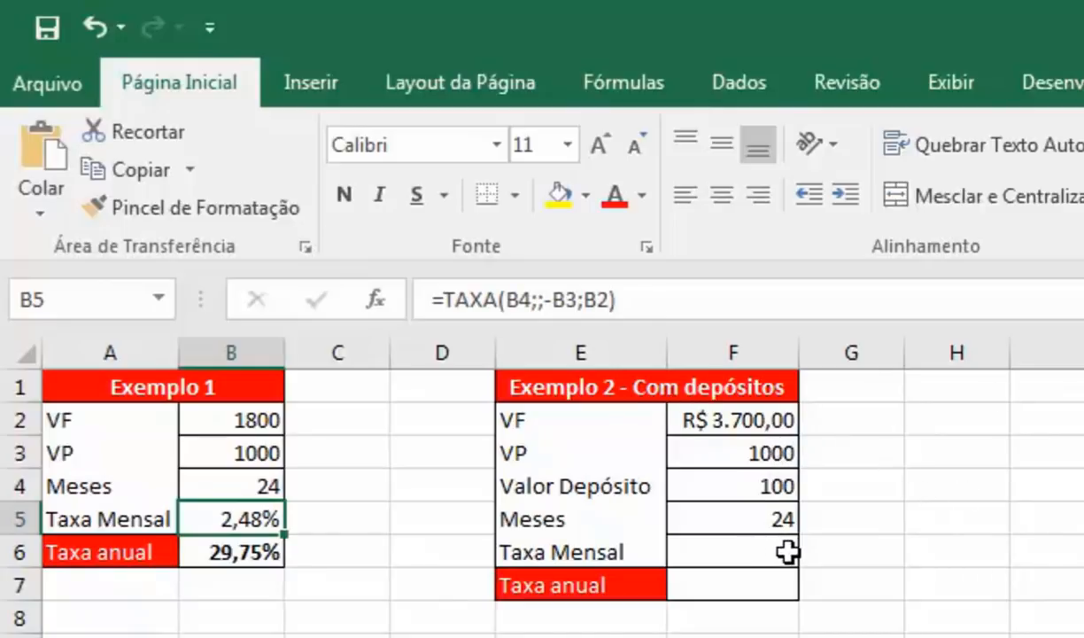
{"action": "left_click", "coordinate": [735, 449]}
{"action": "left_click", "coordinate": [723, 423]}
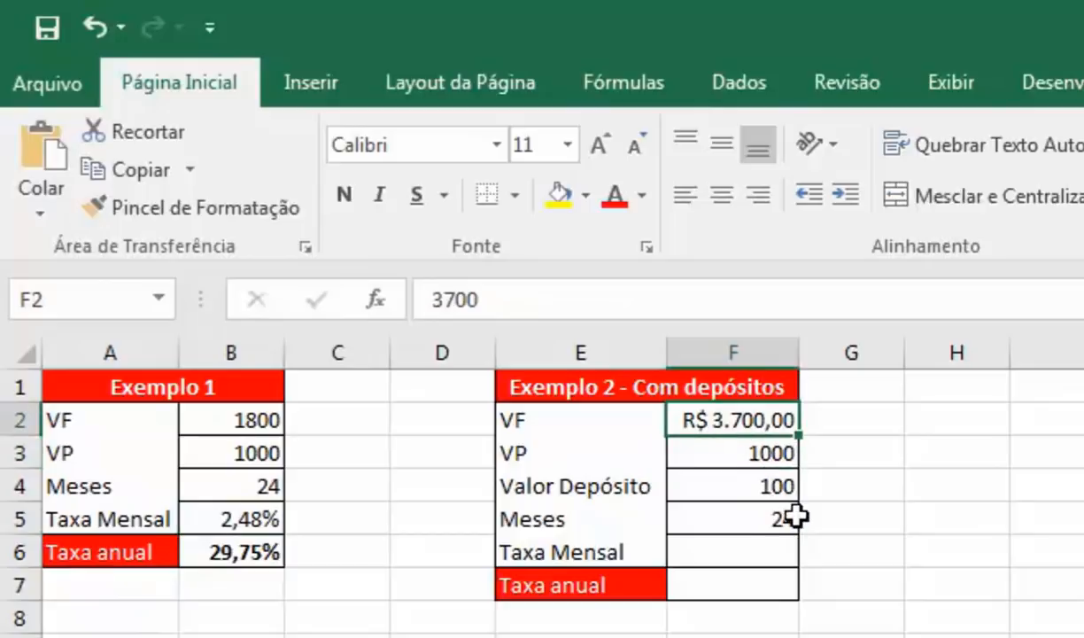
{"action": "left_click", "coordinate": [762, 481]}
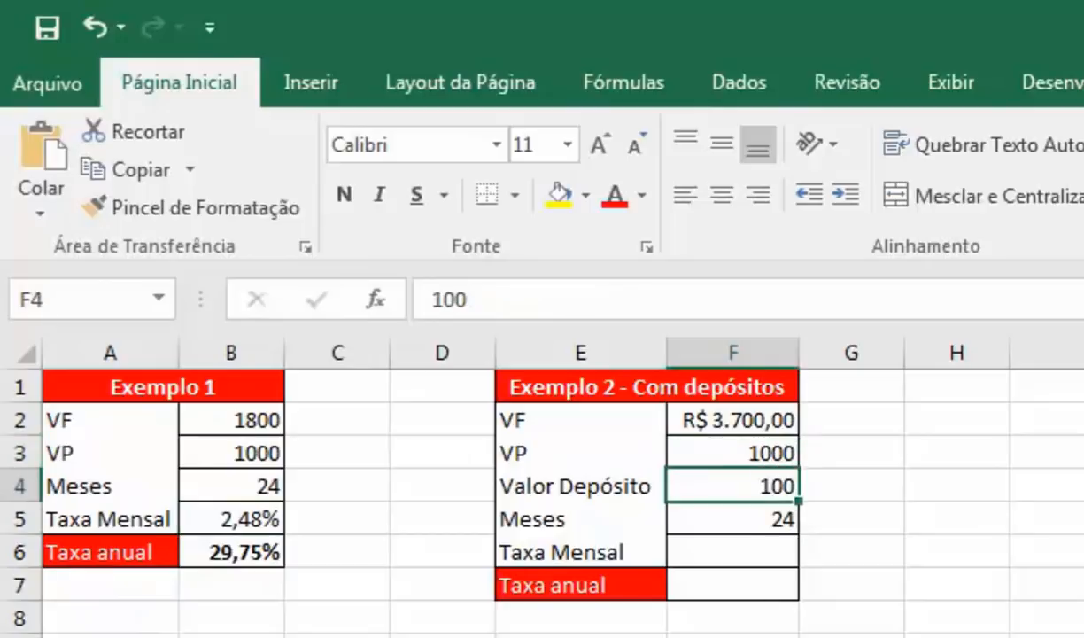
{"action": "left_click", "coordinate": [753, 519]}
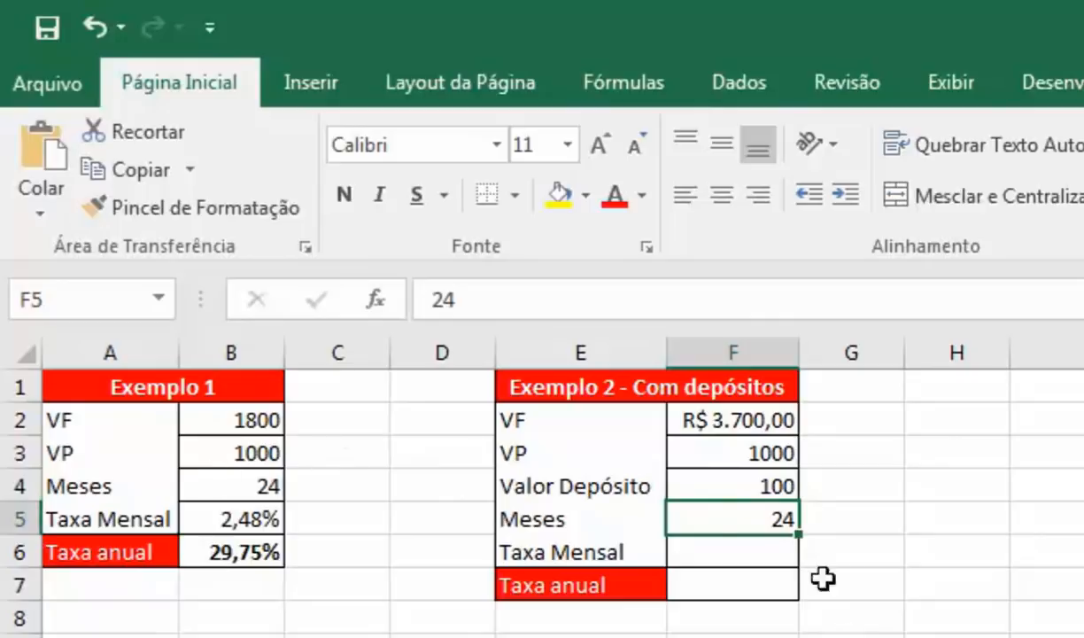
Step: Start a TAXA formula in Exemplo 2's Taxa Mensal cell F6, with F5 as nper and -F4 as pgto
{"action": "left_click", "coordinate": [687, 548]}
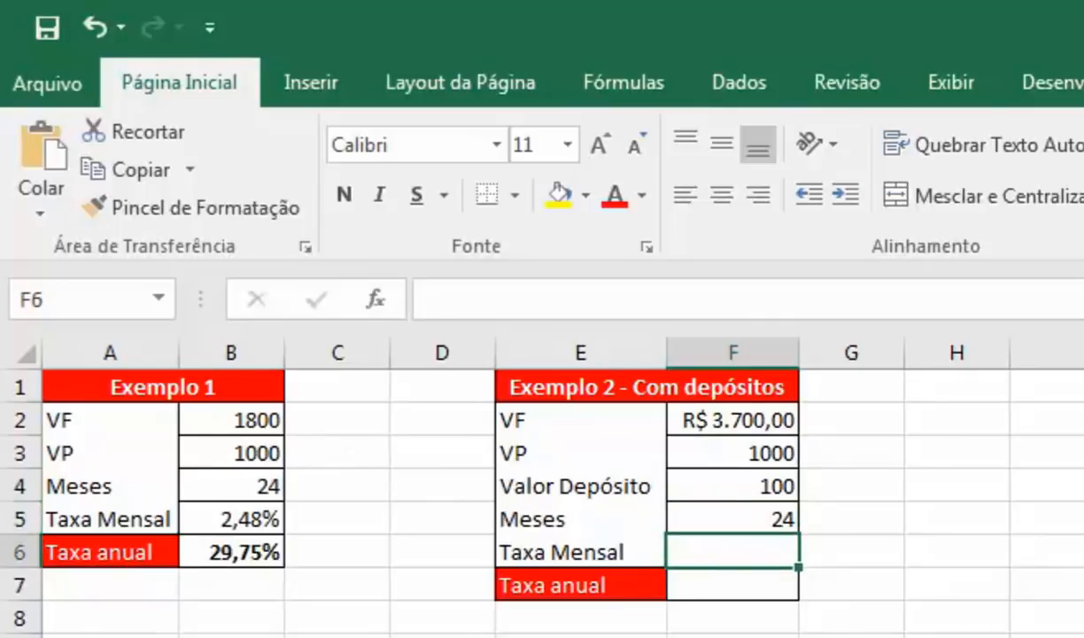
{"action": "type", "text": "="}
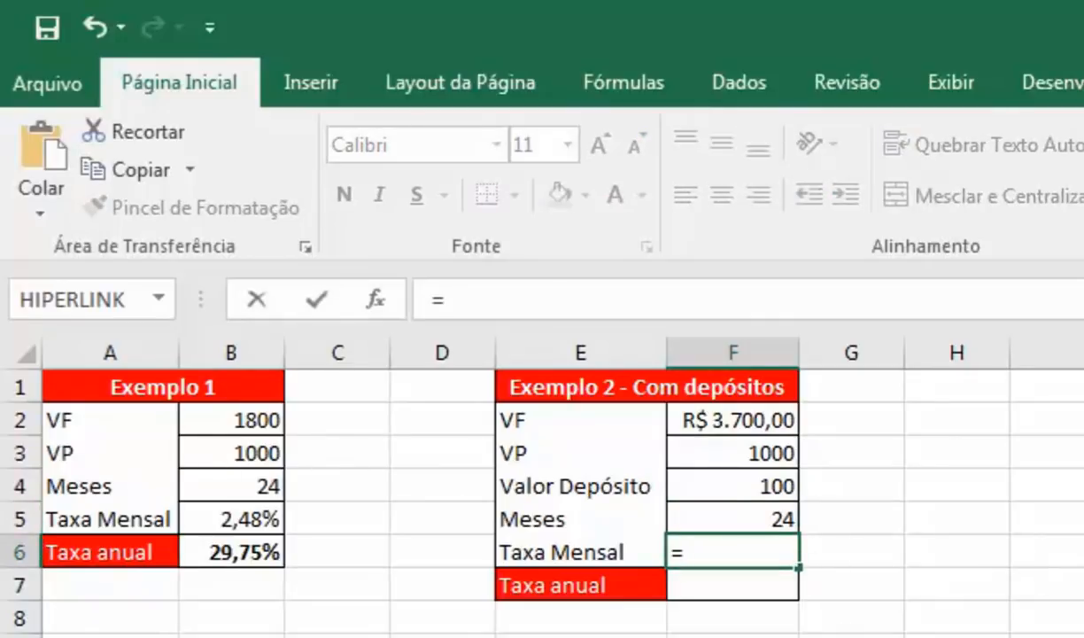
{"action": "type", "text": "TAXA"}
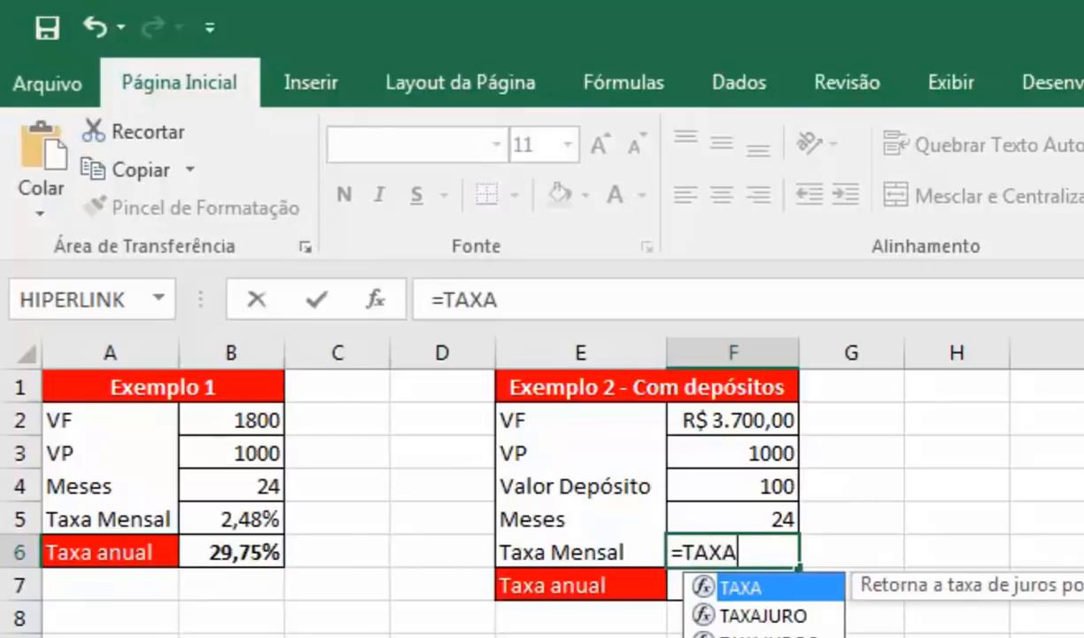
{"action": "type", "text": "("}
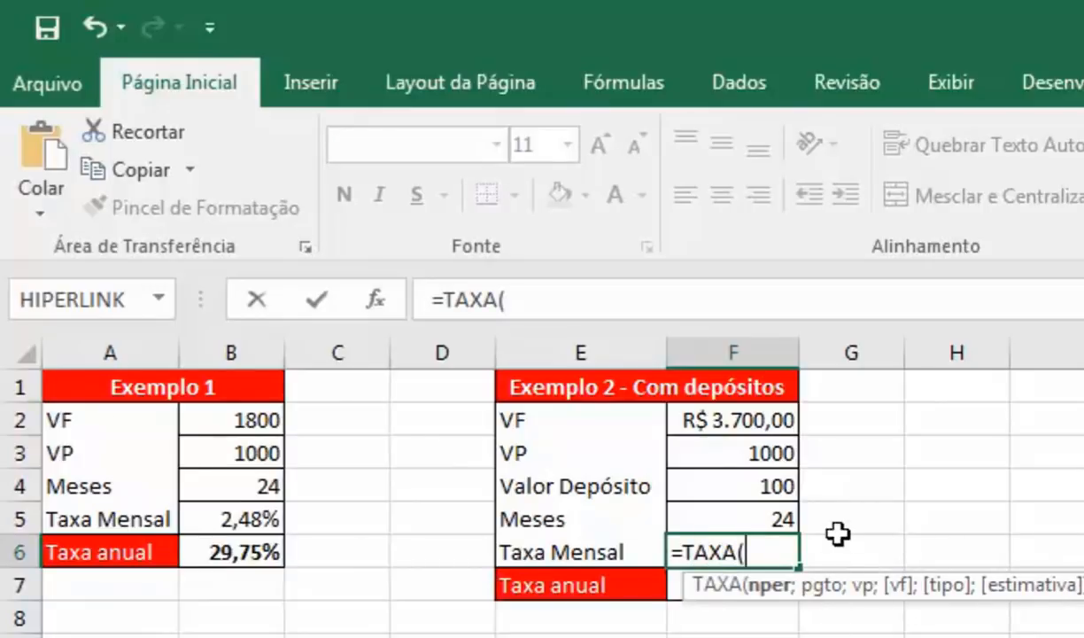
{"action": "left_click", "coordinate": [743, 508]}
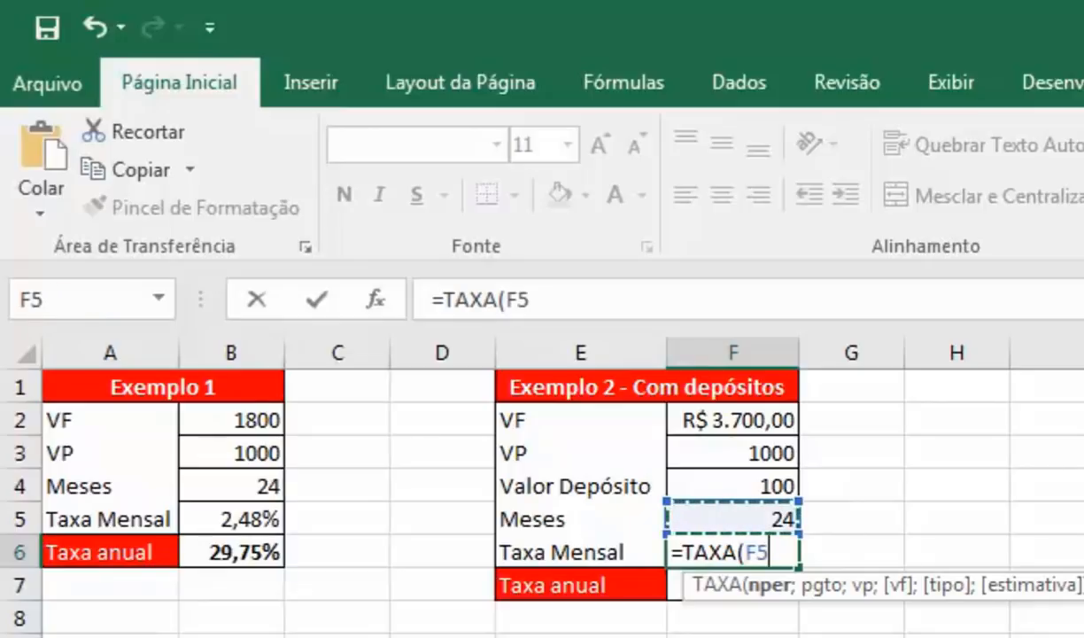
{"action": "type", "text": ";"}
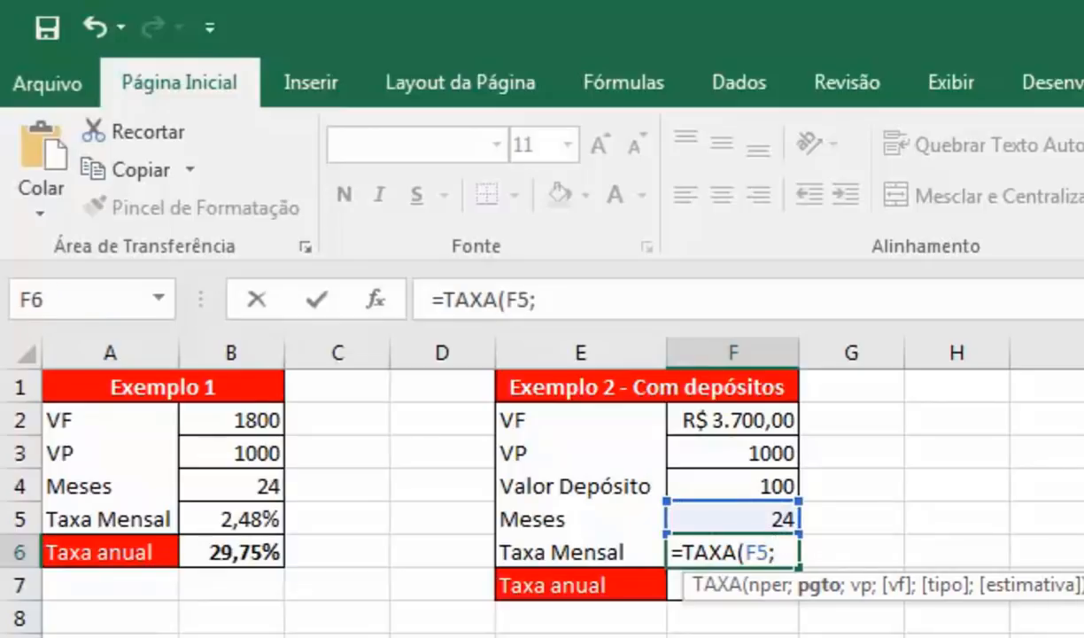
{"action": "type", "text": "-"}
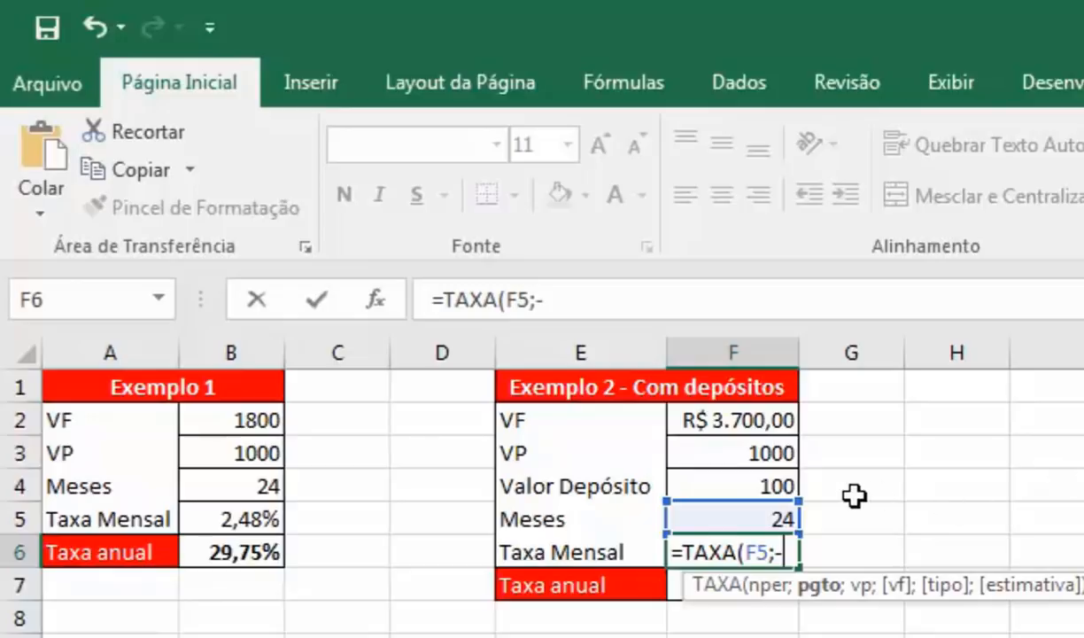
{"action": "left_click", "coordinate": [793, 490]}
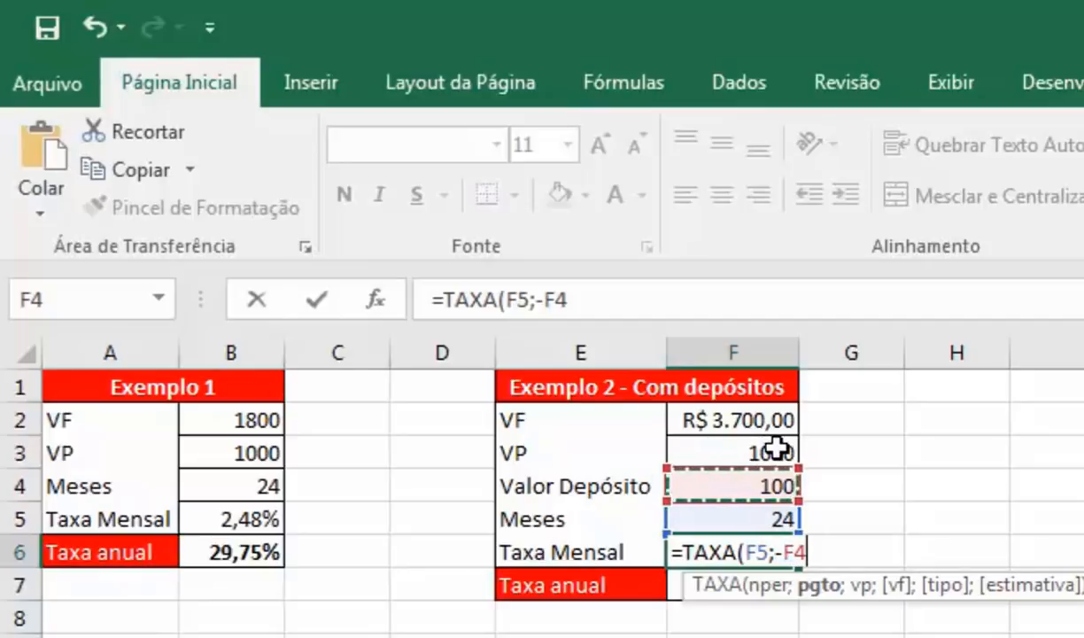
{"action": "type", "text": ";"}
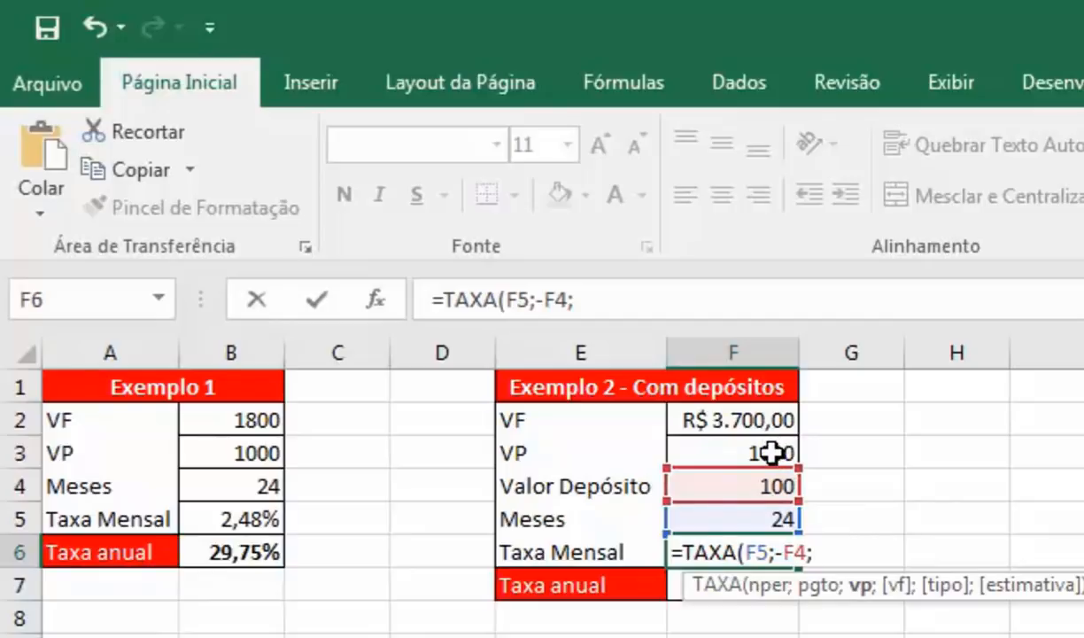
Step: Complete the F6 formula with -F3 as vp and F2 as vf, giving =TAXA(F5;-F4;-F3;F2)
{"action": "left_click", "coordinate": [773, 452]}
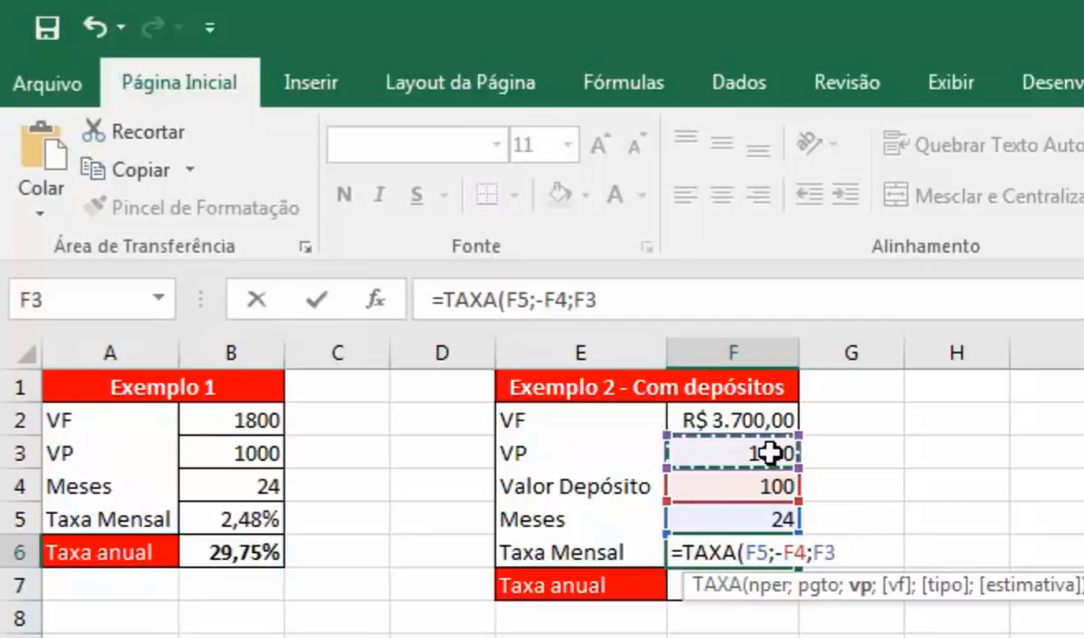
{"action": "key", "text": "BackSpace"}
{"action": "key", "text": "BackSpace"}
{"action": "type", "text": "-"}
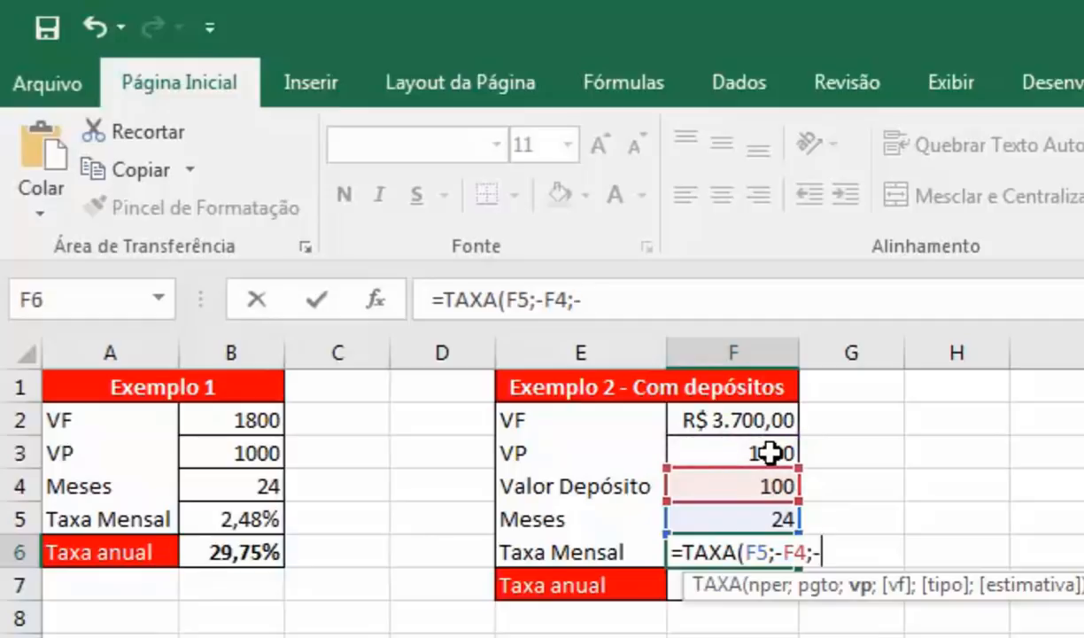
{"action": "left_click", "coordinate": [770, 452]}
{"action": "type", "text": ";"}
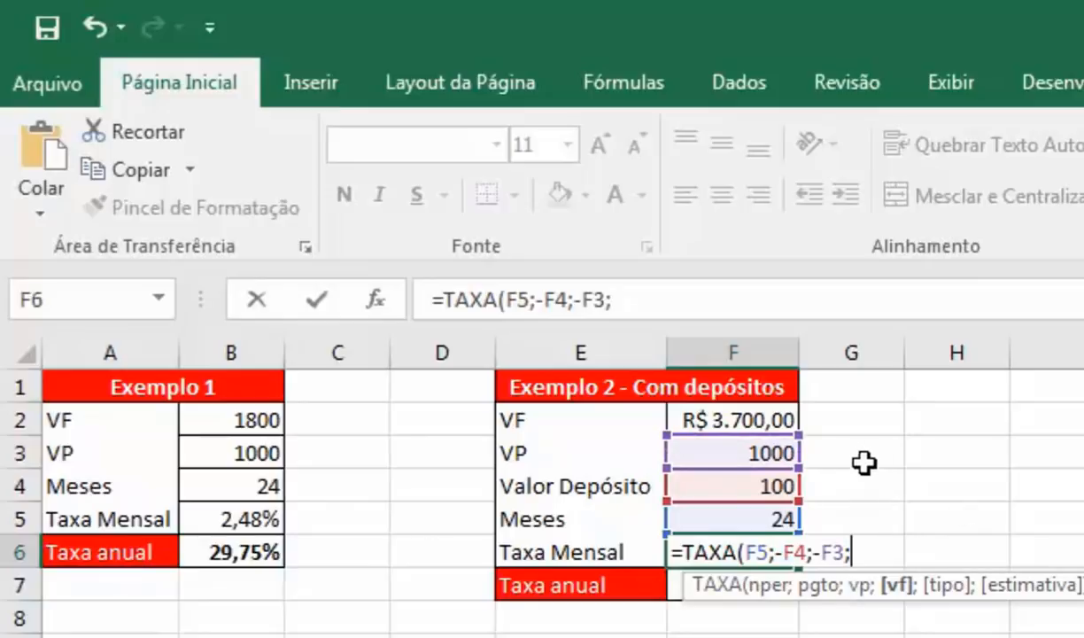
{"action": "left_click", "coordinate": [797, 427]}
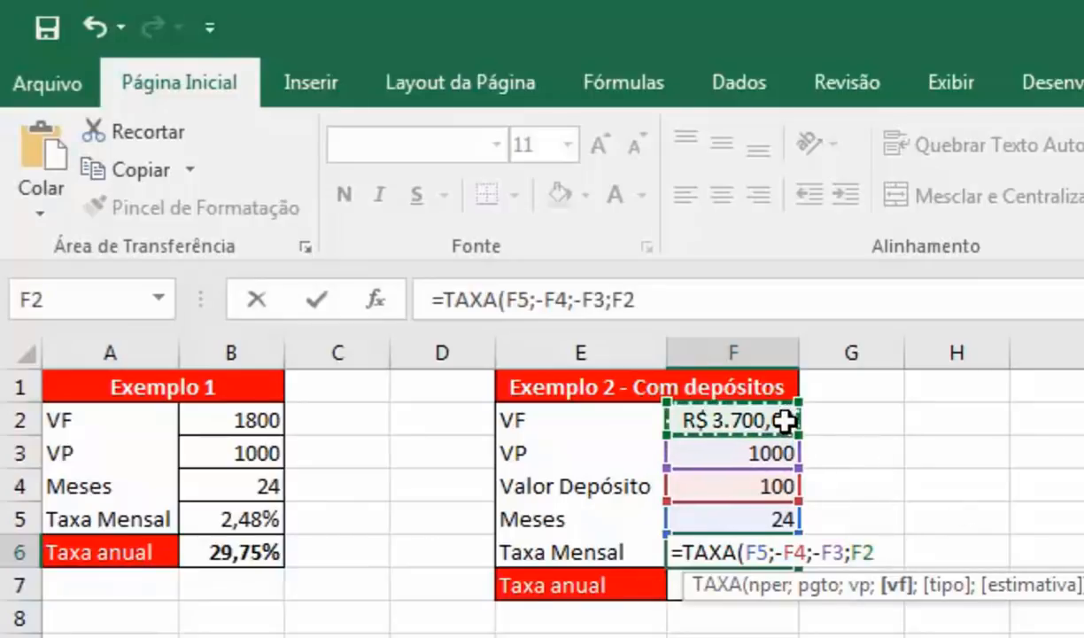
{"action": "type", "text": ")"}
{"action": "key", "text": "Return"}
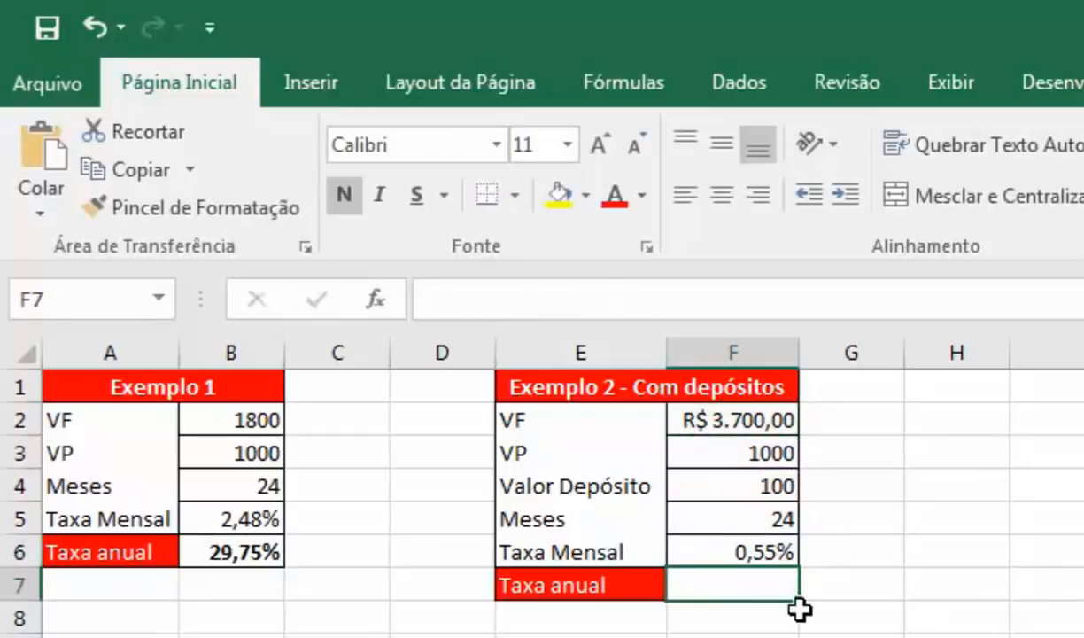
{"action": "left_click", "coordinate": [744, 554]}
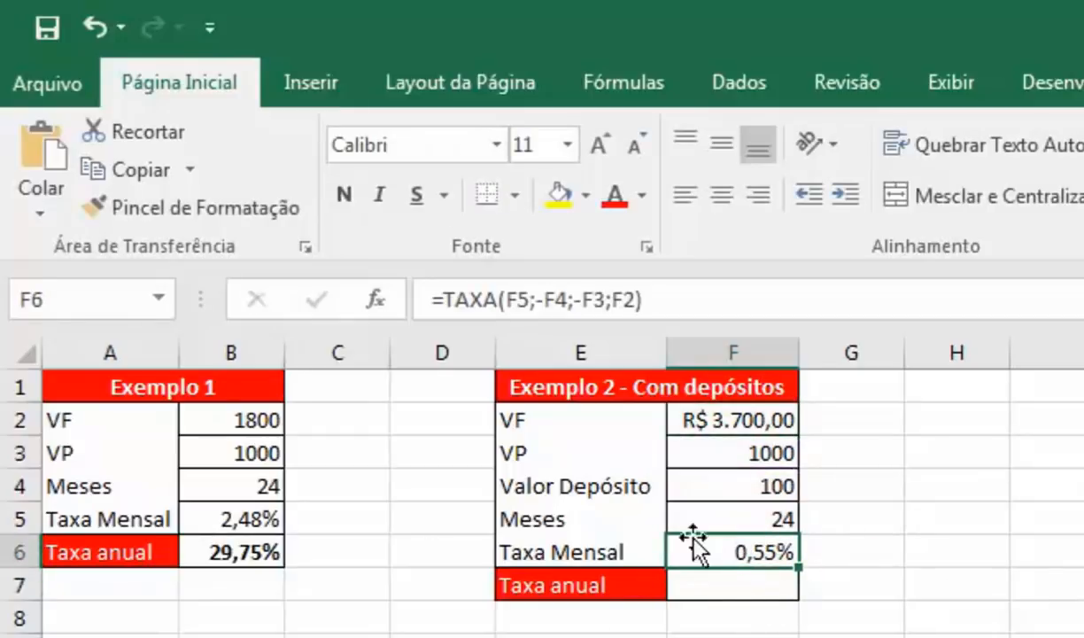
Step: Calculate Exemplo 2's Taxa anual in F7 with the formula =F6*12
{"action": "left_click", "coordinate": [723, 584]}
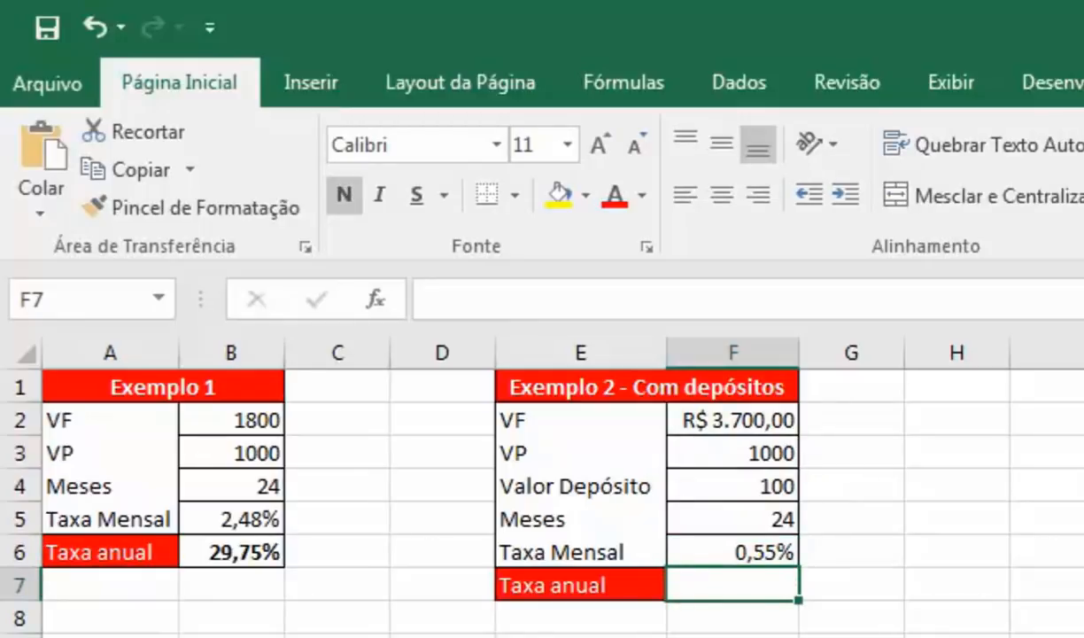
{"action": "type", "text": "="}
{"action": "key", "text": "Up"}
{"action": "type", "text": "*12"}
{"action": "key", "text": "Return"}
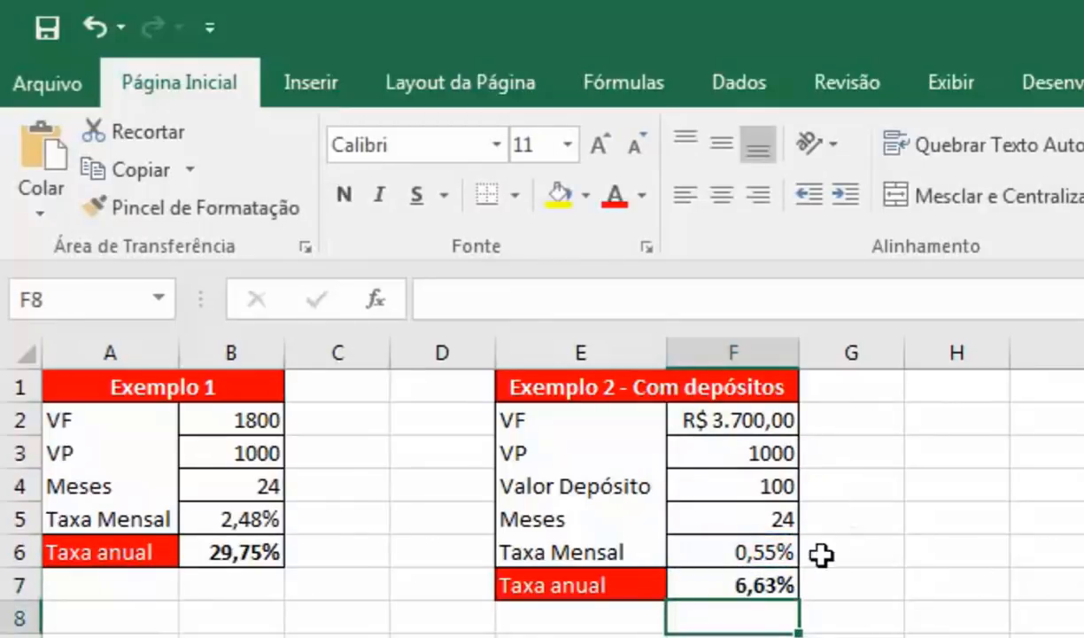
Step: Review Exemplo 2's monthly and annual rate formulas in F6 and F7 along with the VF, VP, Valor Depósito and Meses inputs
{"action": "left_click", "coordinate": [732, 588]}
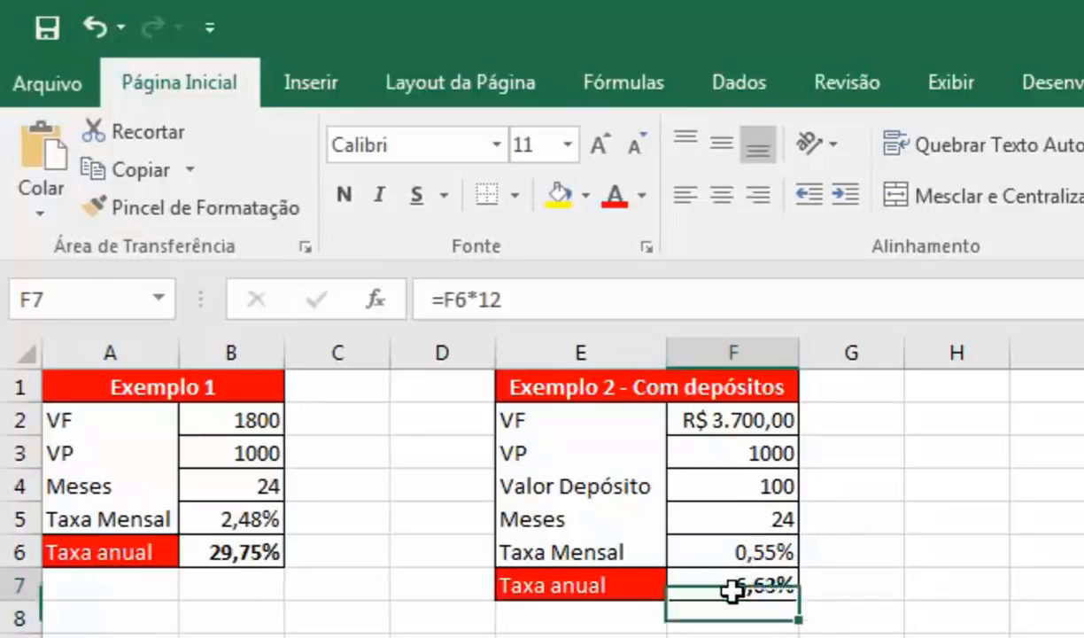
{"action": "left_click_drag", "start_coordinate": [743, 558], "coordinate": [755, 586]}
{"action": "left_click", "coordinate": [762, 547]}
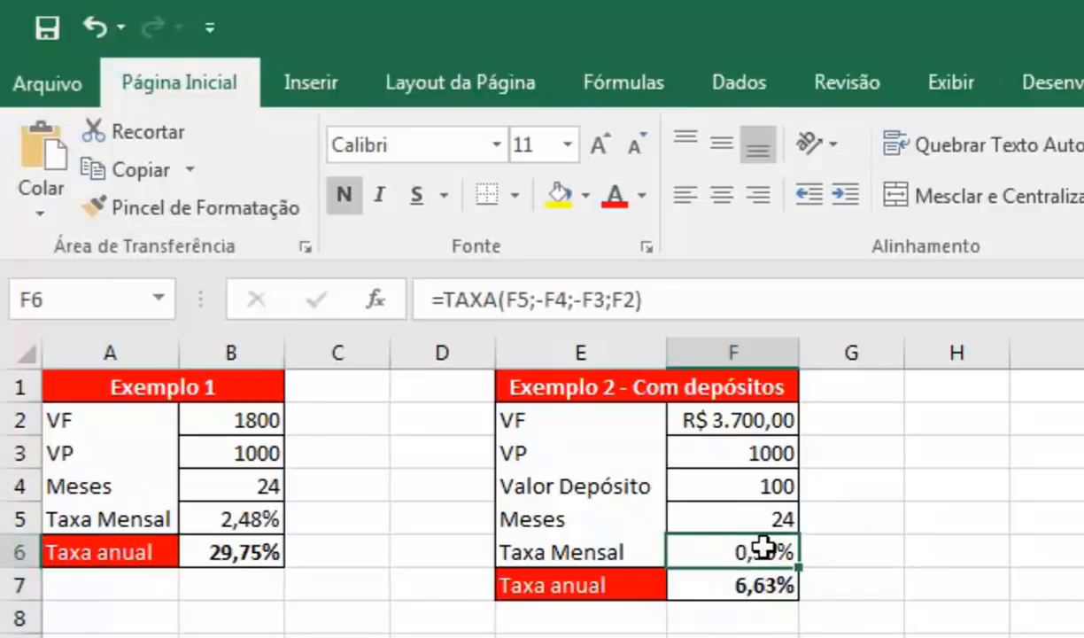
{"action": "left_click_drag", "start_coordinate": [762, 547], "coordinate": [787, 578]}
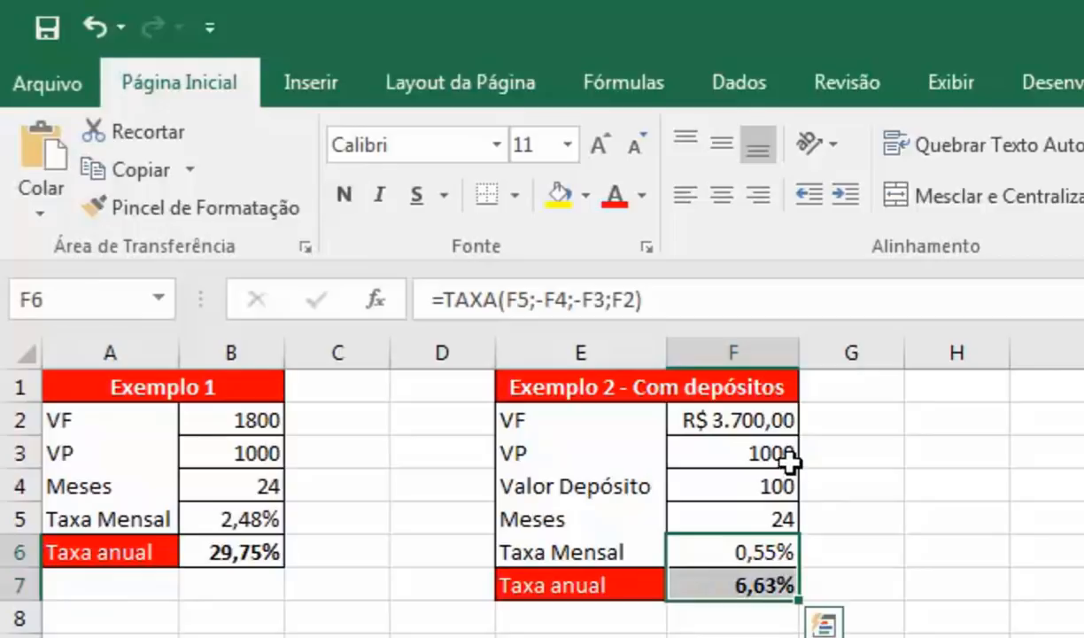
{"action": "left_click", "coordinate": [779, 421]}
{"action": "left_click", "coordinate": [786, 449]}
{"action": "left_click", "coordinate": [782, 487]}
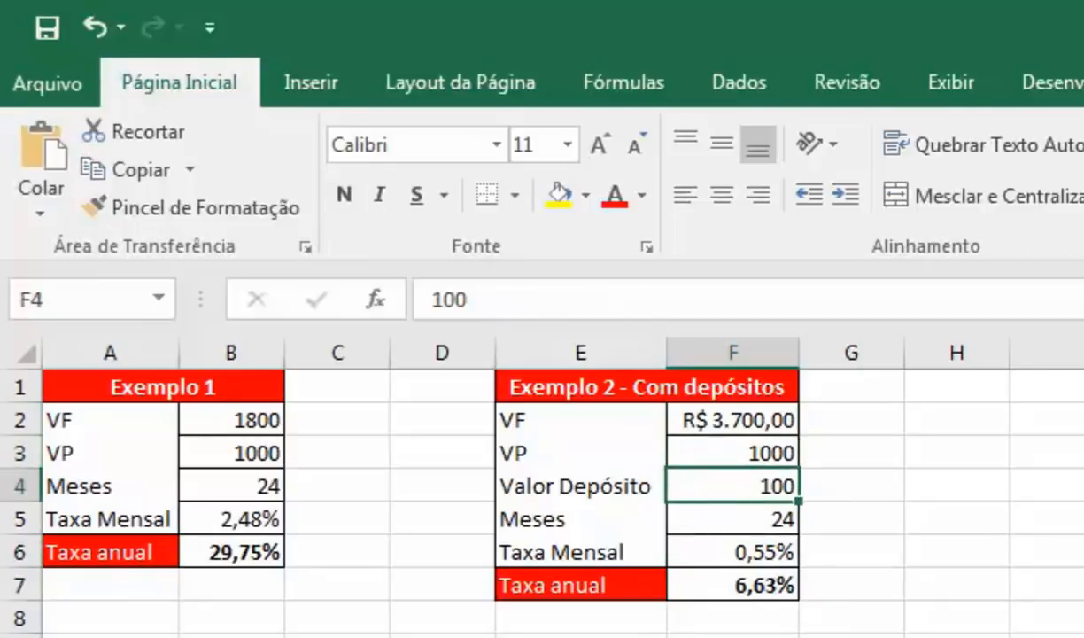
{"action": "left_click", "coordinate": [750, 517]}
{"action": "left_click", "coordinate": [755, 549]}
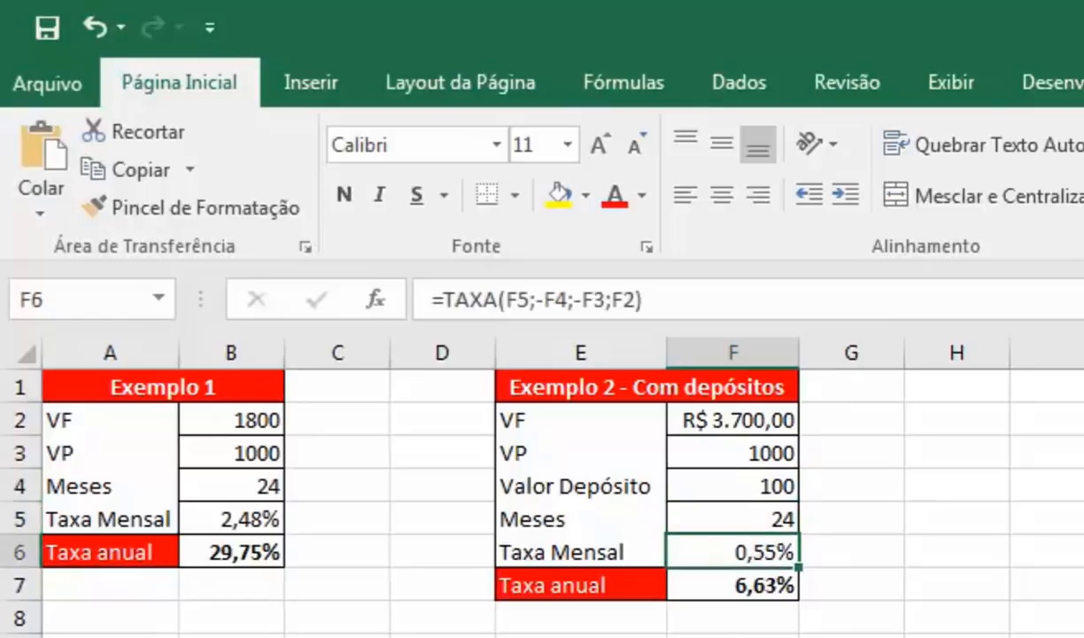
{"action": "left_click", "coordinate": [755, 417]}
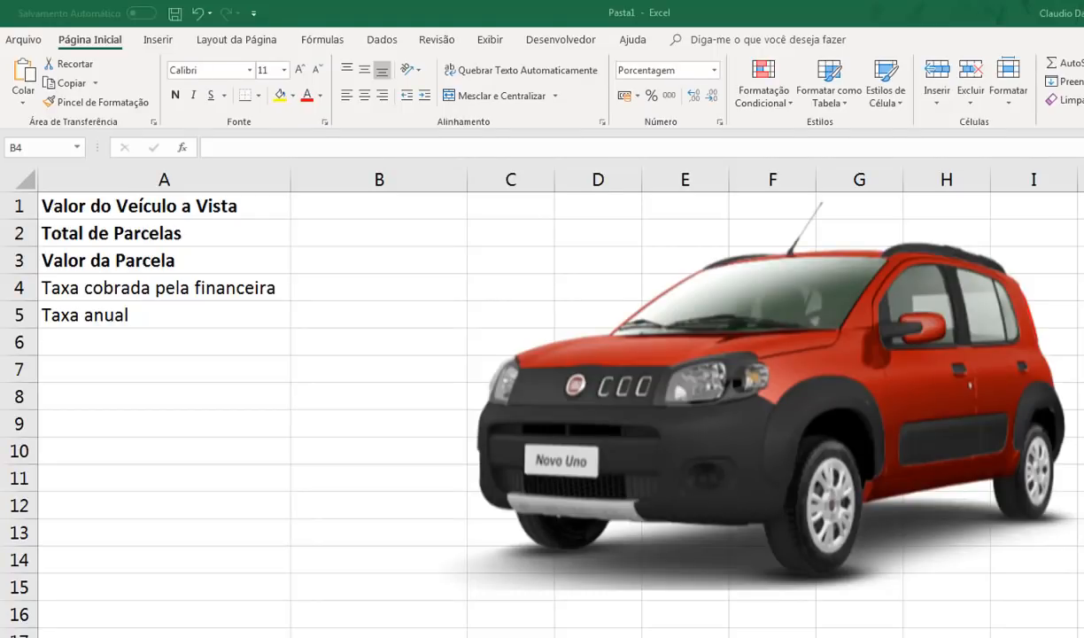
Step: Enter 28900 as the Valor do Veículo a Vista in B1 and 48 as the Total de Parcelas in B2
{"action": "left_click", "coordinate": [352, 206]}
{"action": "type", "text": "28.900"}
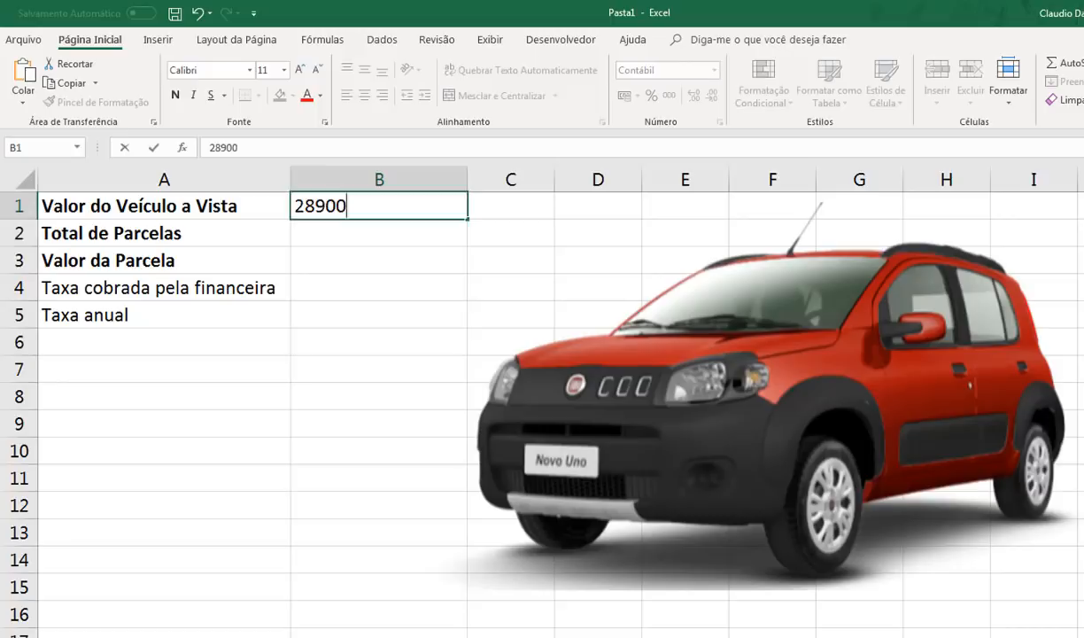
{"action": "key", "text": "Return"}
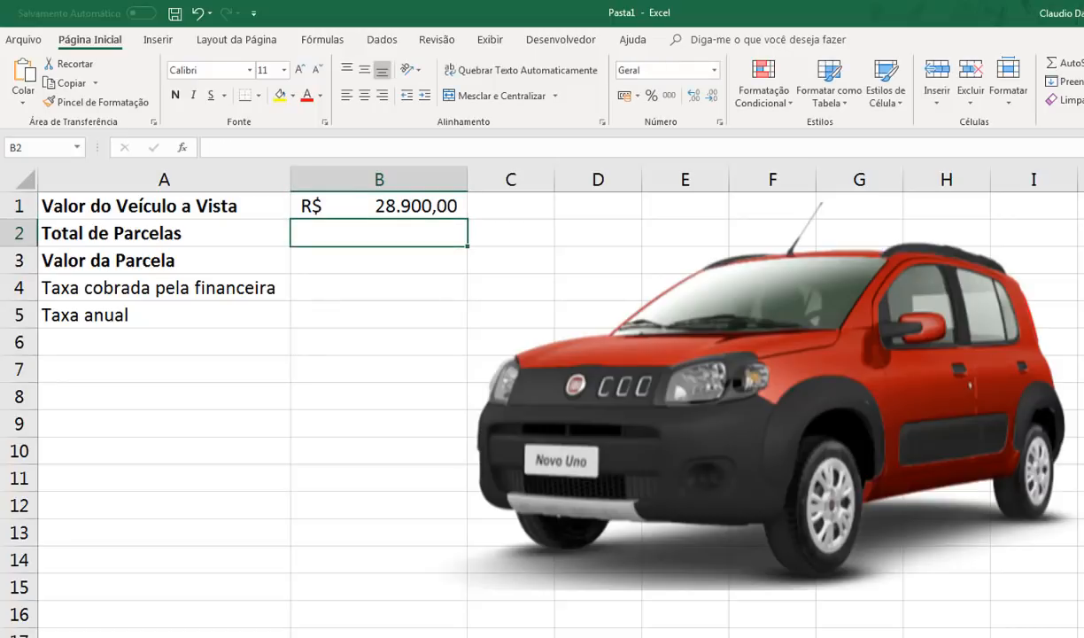
{"action": "key", "text": "Up"}
{"action": "key", "text": "Down"}
{"action": "type", "text": "48"}
{"action": "key", "text": "Return"}
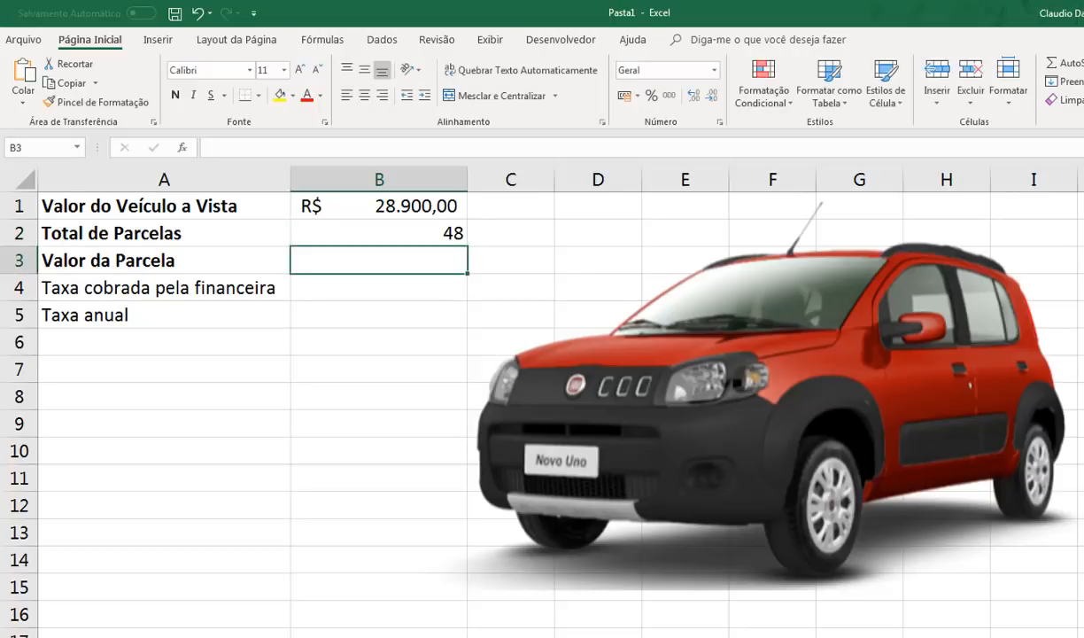
Step: Set the Valor da Parcela in B3 to 915,25
{"action": "type", "text": "900"}
{"action": "key", "text": "Return"}
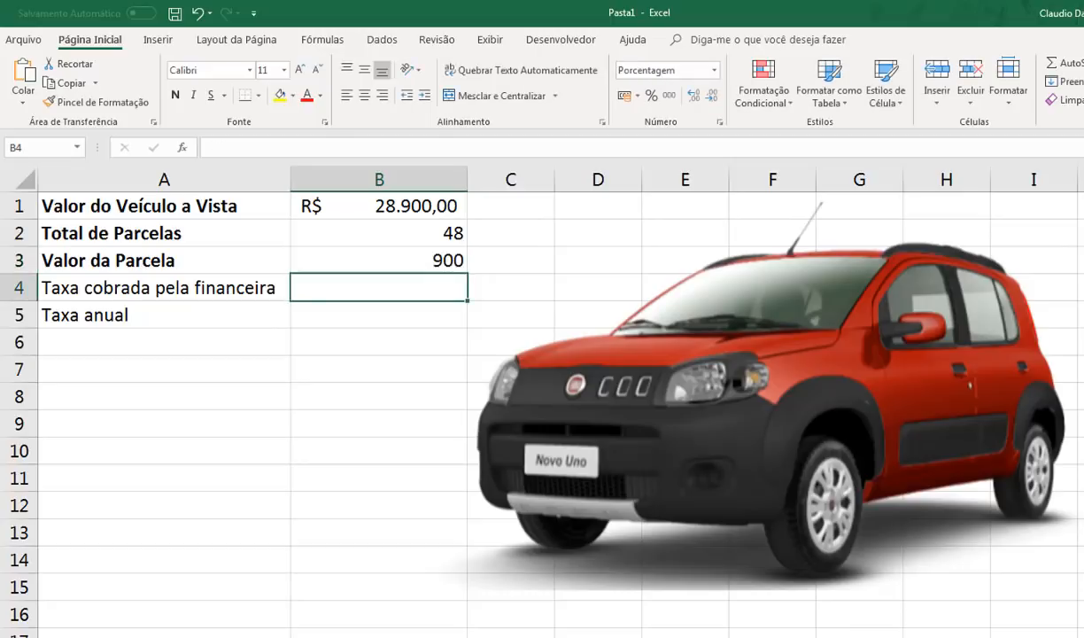
{"action": "left_click", "coordinate": [379, 261]}
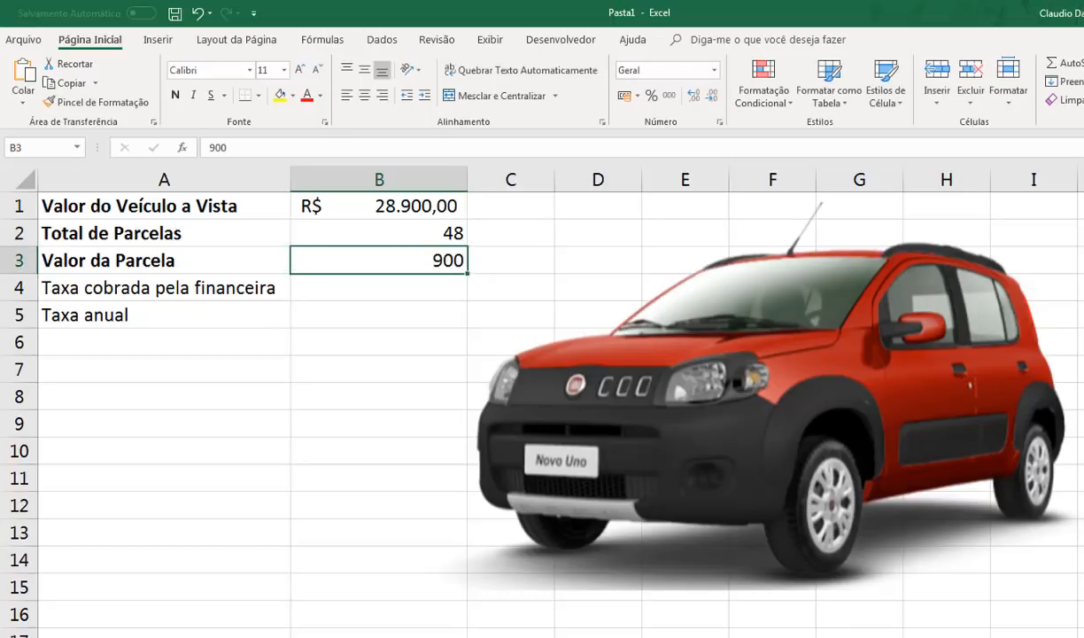
{"action": "type", "text": "91"}
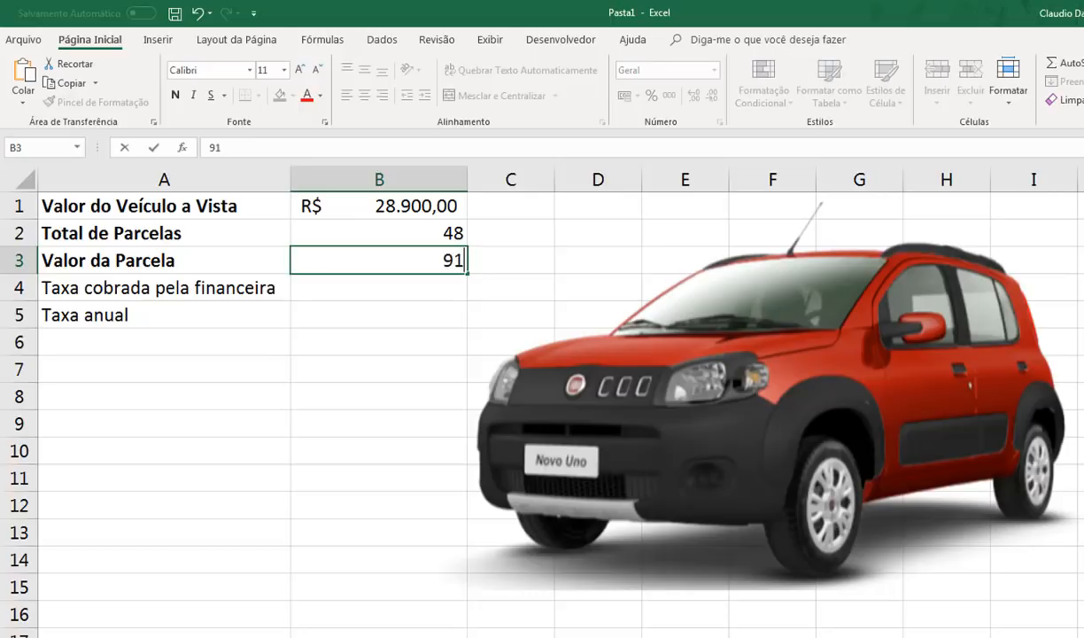
{"action": "type", "text": "5,25"}
{"action": "key", "text": "Return"}
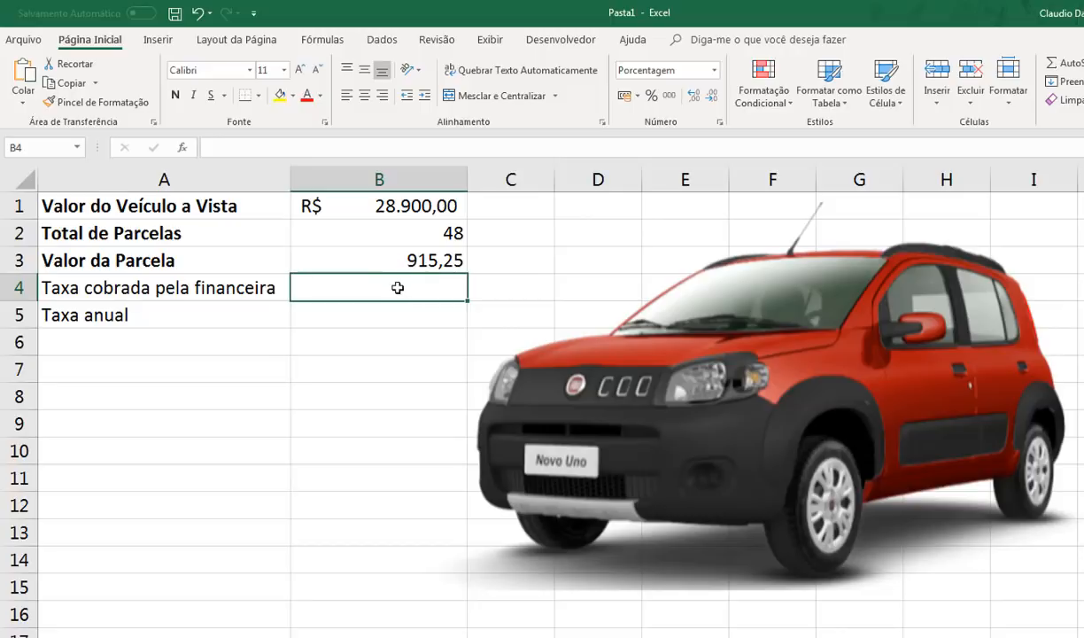
Step: Calculate the Taxa cobrada pela financeira in B4 with the formula =TAXA(B2;-B3;B1)
{"action": "type", "text": "=taxa"}
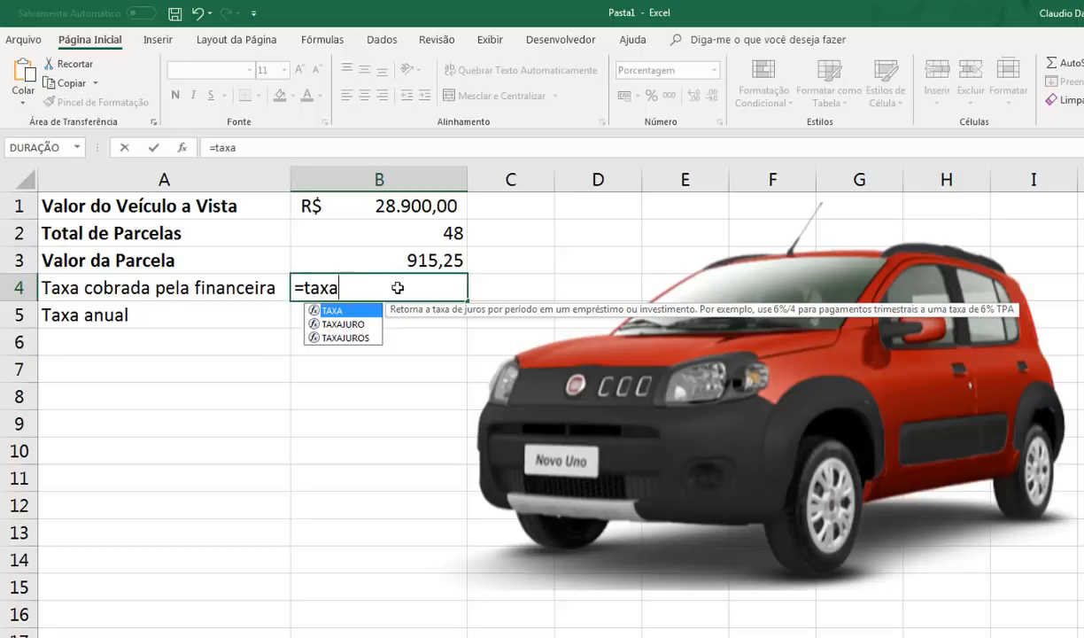
{"action": "type", "text": "("}
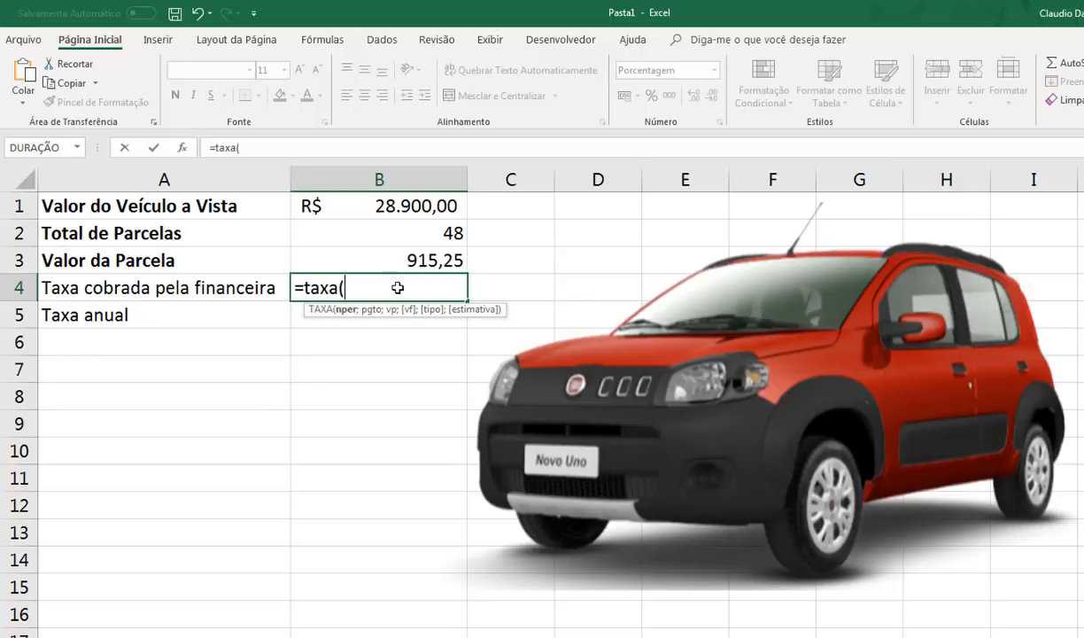
{"action": "left_click", "coordinate": [394, 235]}
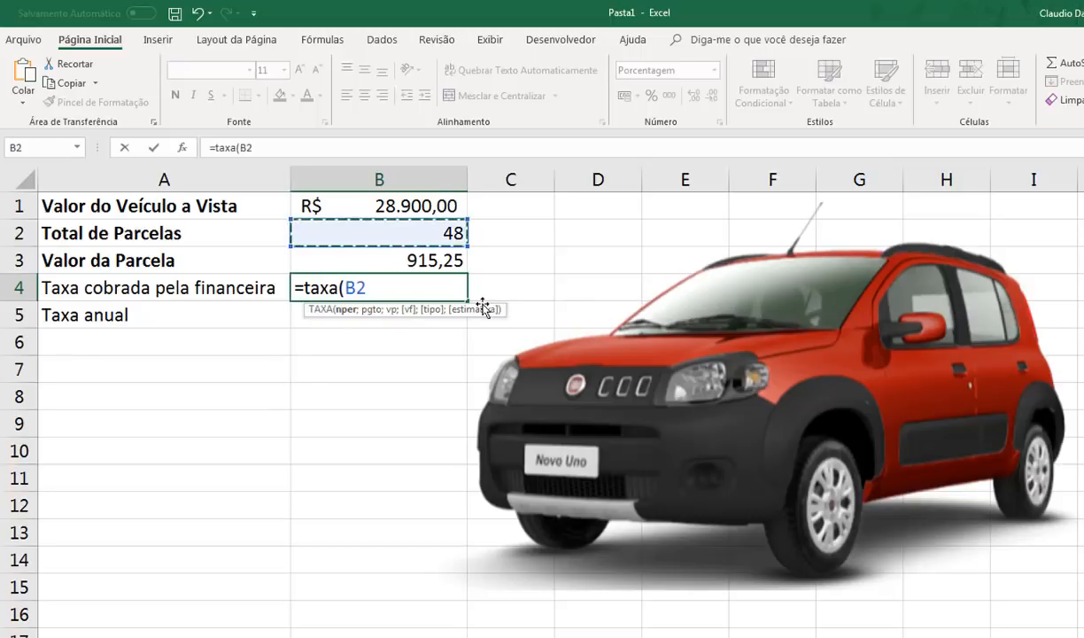
{"action": "type", "text": ";-B3;"}
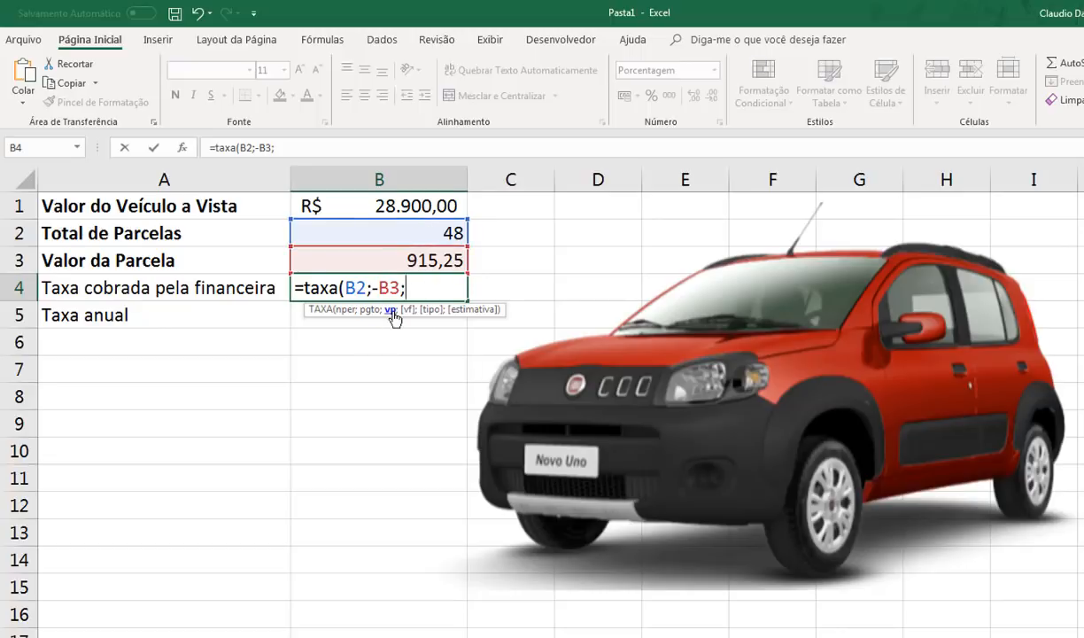
{"action": "left_click", "coordinate": [379, 208]}
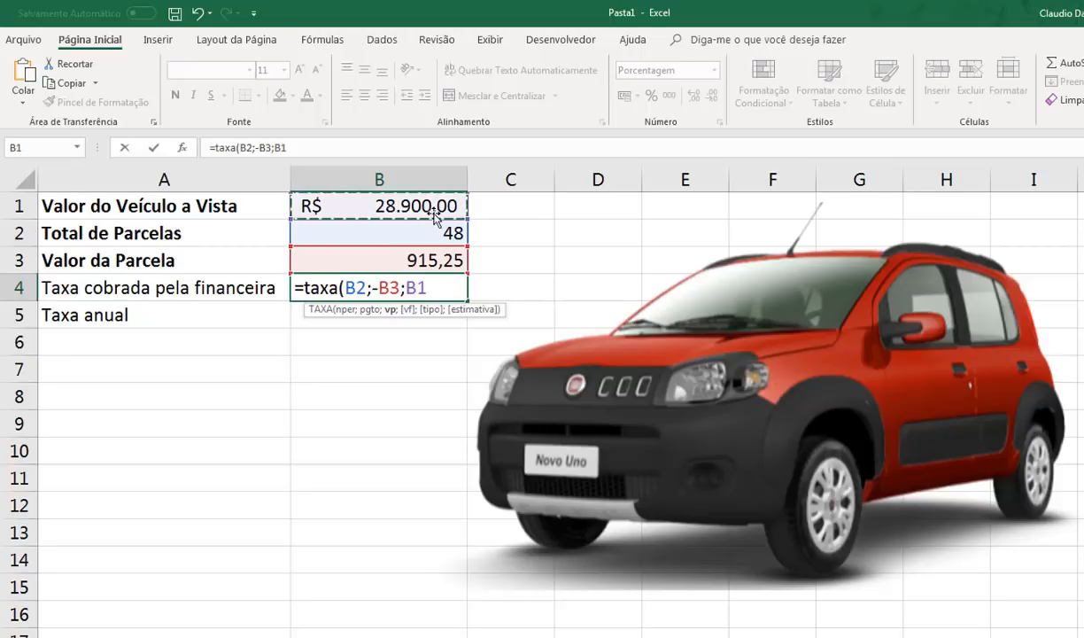
{"action": "type", "text": ")"}
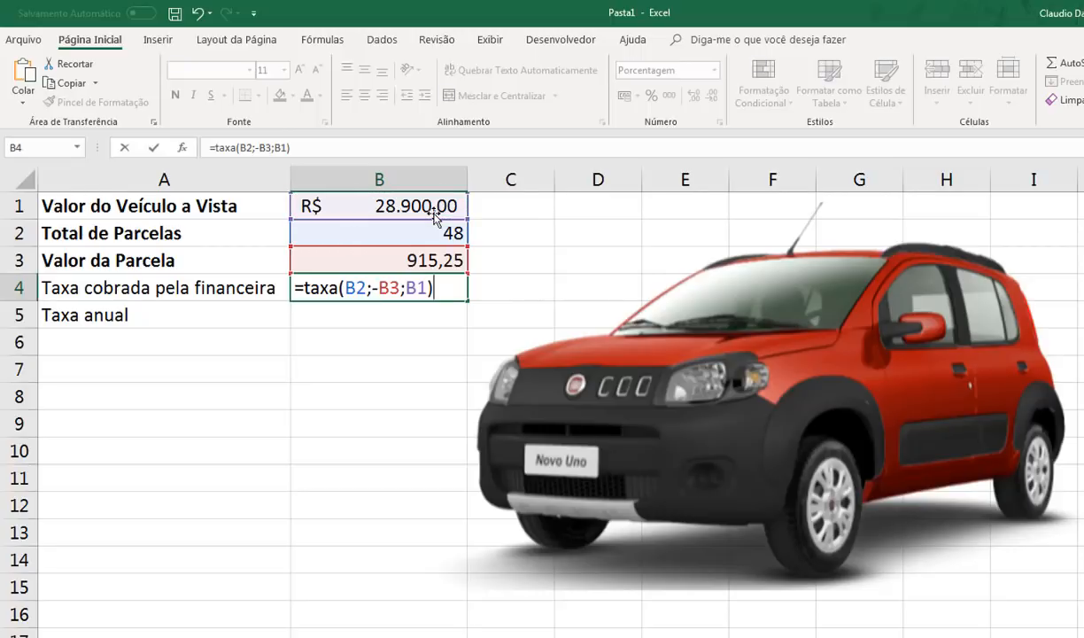
{"action": "key", "text": "Return"}
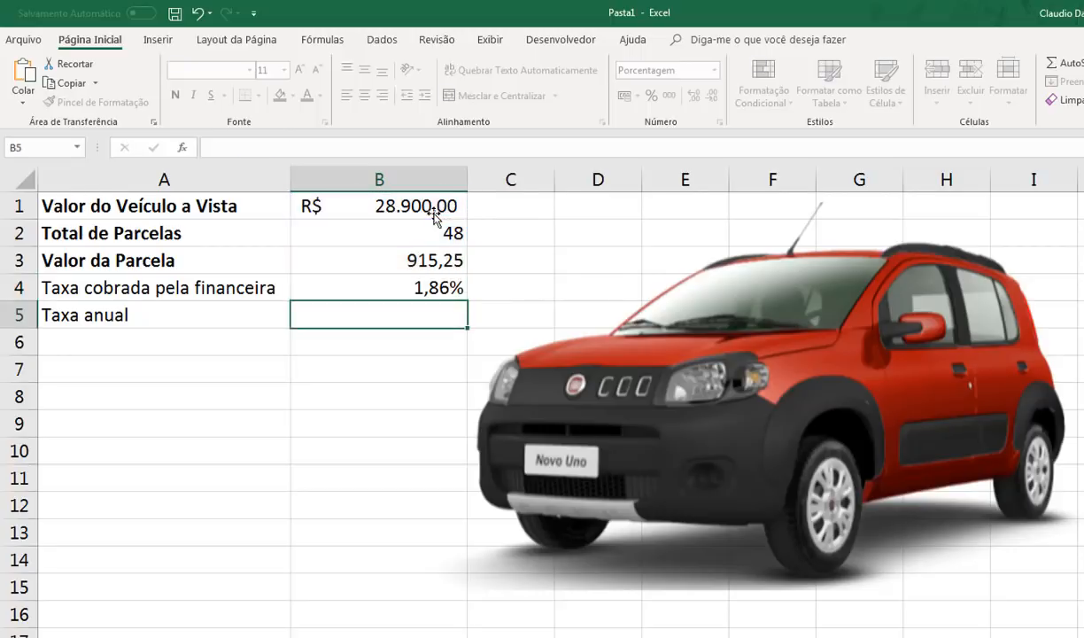
{"action": "left_click", "coordinate": [399, 285]}
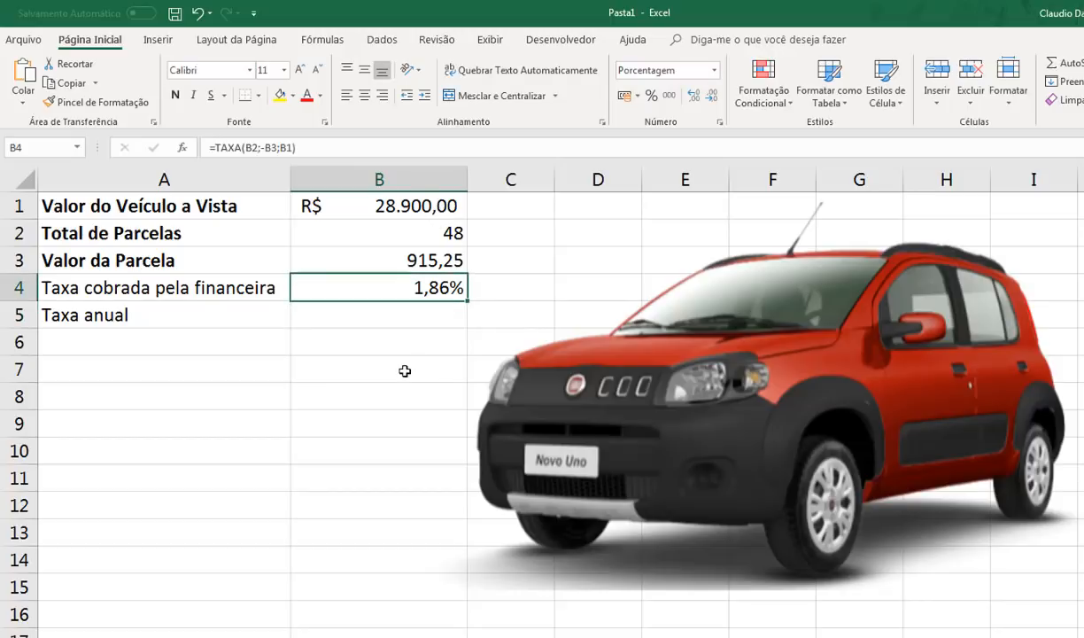
Step: Calculate the car financing's Taxa anual in B5 with the formula =B4*12
{"action": "left_click", "coordinate": [399, 308]}
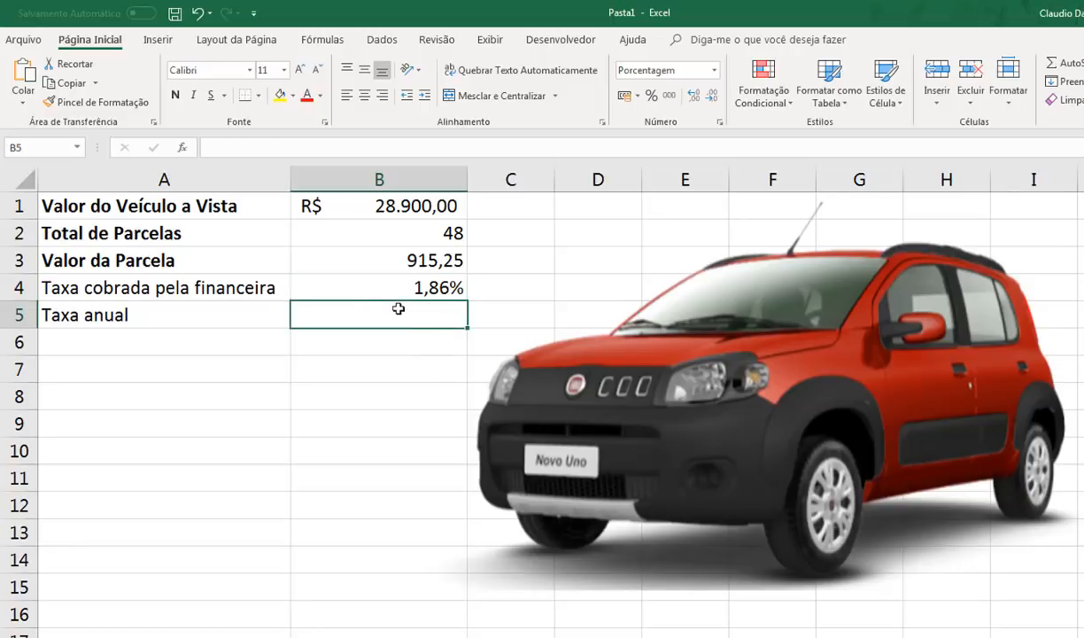
{"action": "type", "text": "="}
{"action": "key", "text": "Up"}
{"action": "type", "text": "*12"}
{"action": "key", "text": "Return"}
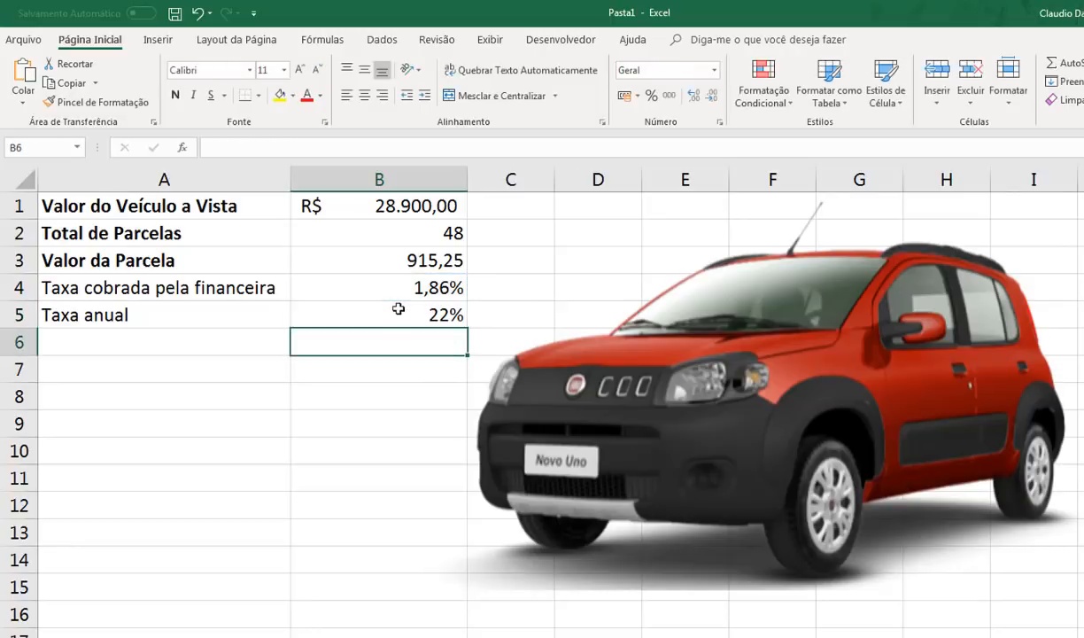
Step: Format the Taxa anual in B5 with two decimal places and recheck the rate formulas in B4 and B5
{"action": "left_click", "coordinate": [399, 309]}
{"action": "left_click", "coordinate": [691, 98]}
{"action": "left_click", "coordinate": [691, 98]}
{"action": "left_click", "coordinate": [387, 346]}
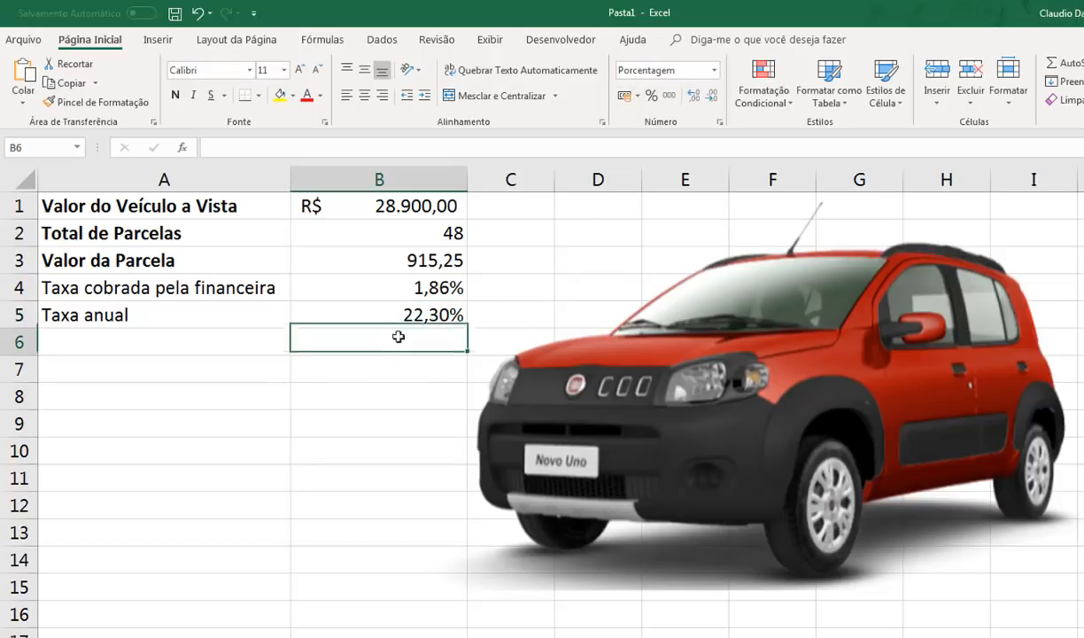
{"action": "left_click", "coordinate": [405, 315]}
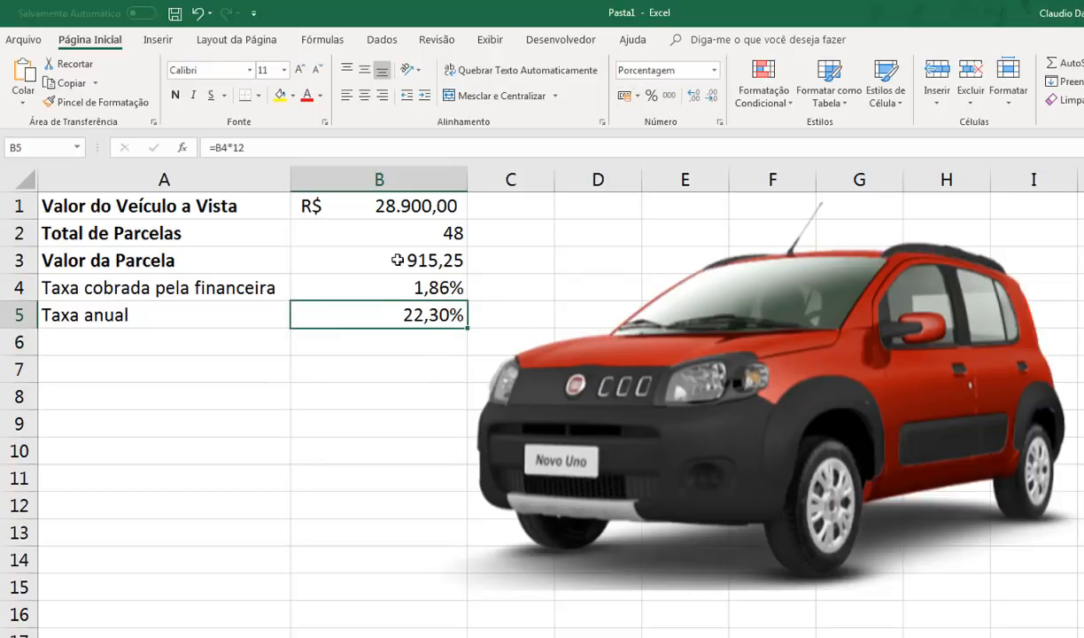
{"action": "left_click", "coordinate": [423, 287]}
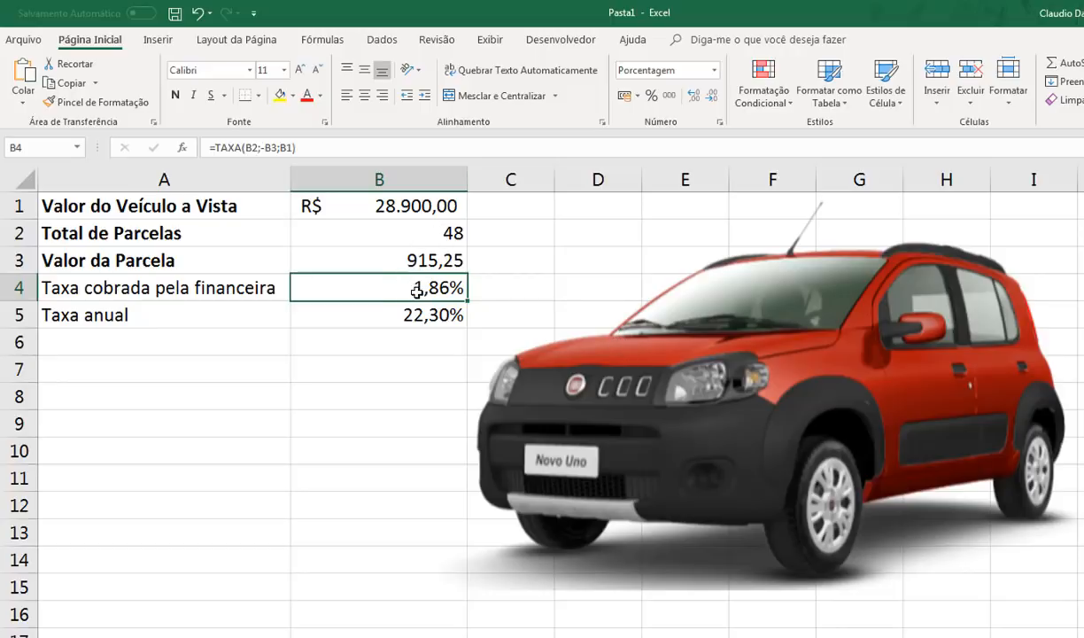
{"action": "left_click", "coordinate": [385, 318]}
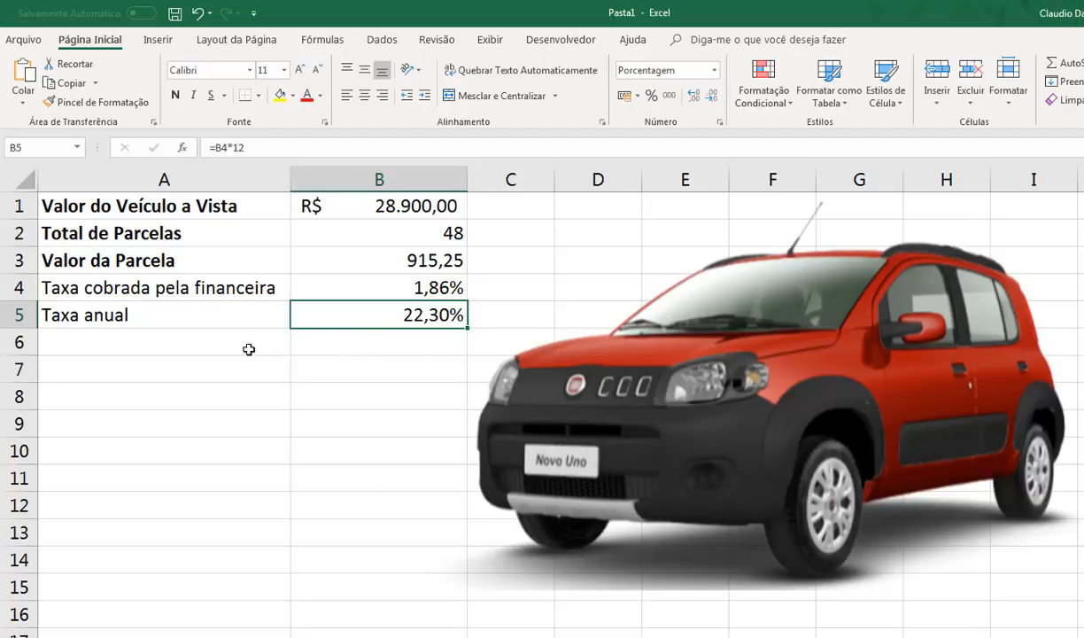
Step: Enter the comparison values 1,5 in B7 and 2 in B8 below the rate table
{"action": "left_click", "coordinate": [235, 386]}
{"action": "left_click", "coordinate": [224, 366]}
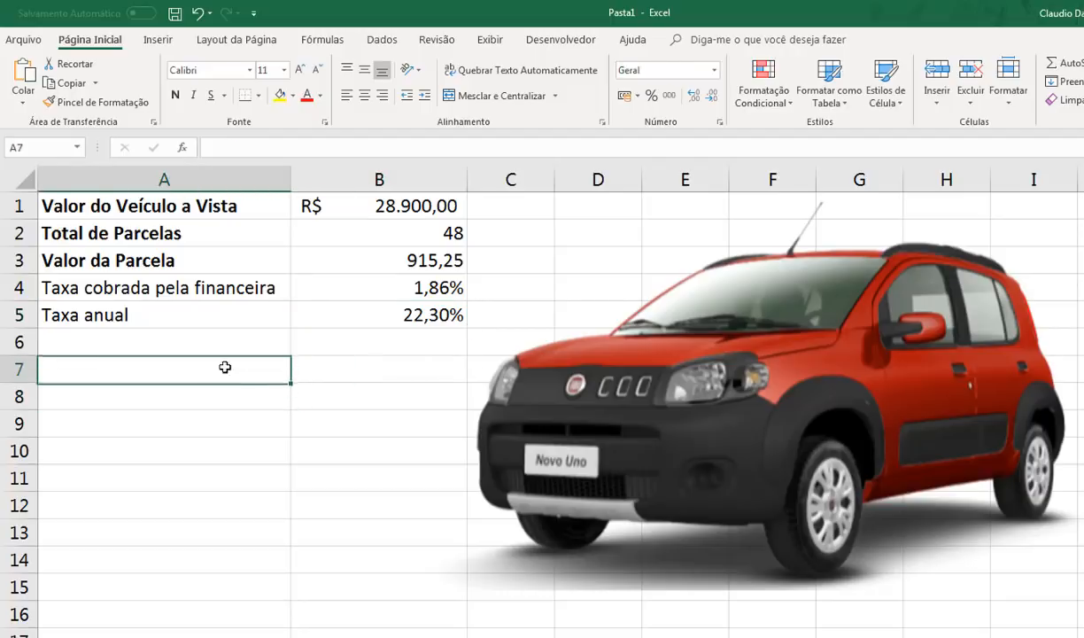
{"action": "left_click", "coordinate": [372, 370]}
{"action": "type", "text": "1,5"}
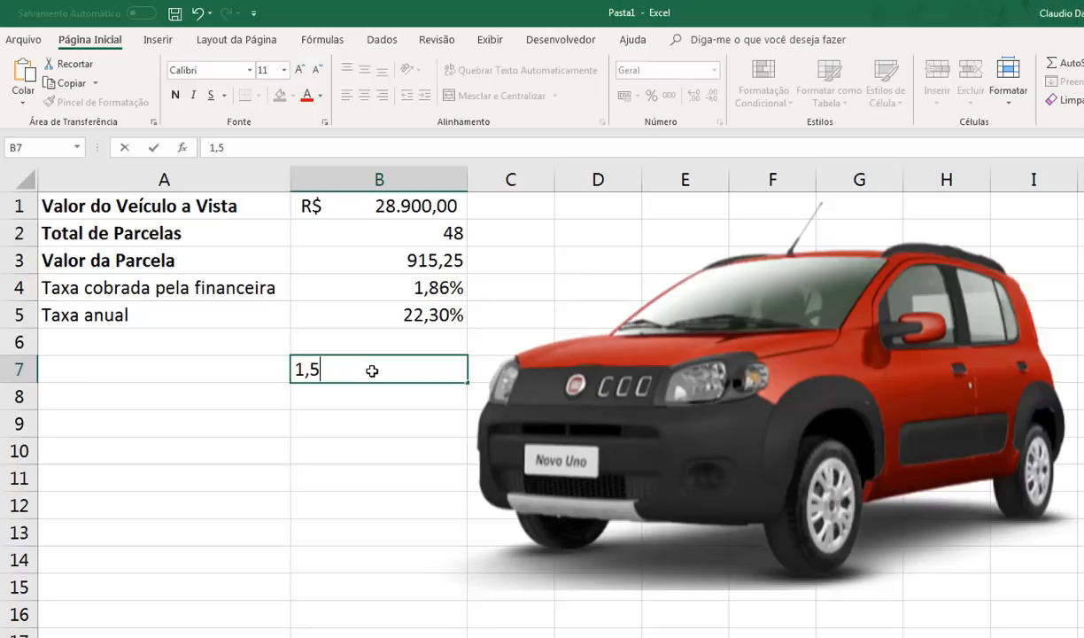
{"action": "key", "text": "Return"}
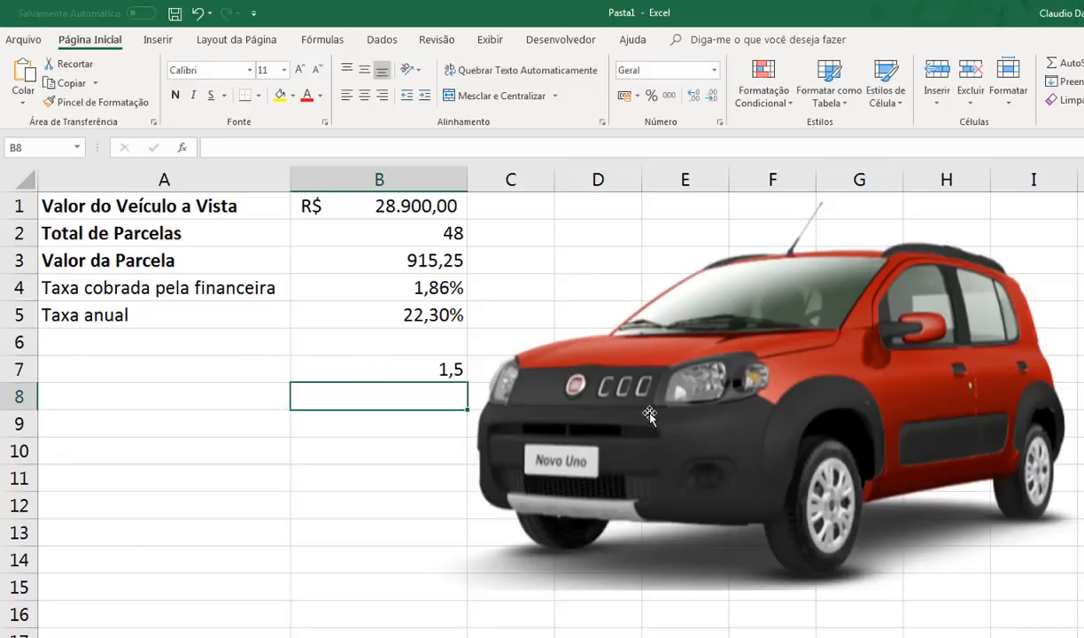
{"action": "type", "text": "2"}
{"action": "key", "text": "Return"}
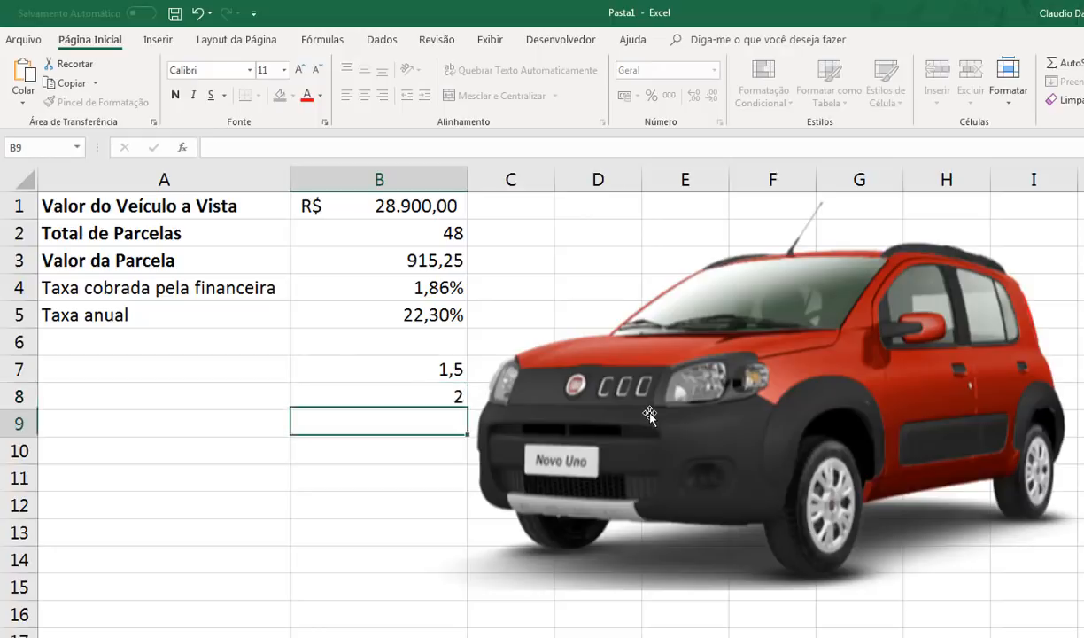
Step: Review the comparison values in B7 and B8
{"action": "left_click", "coordinate": [401, 361]}
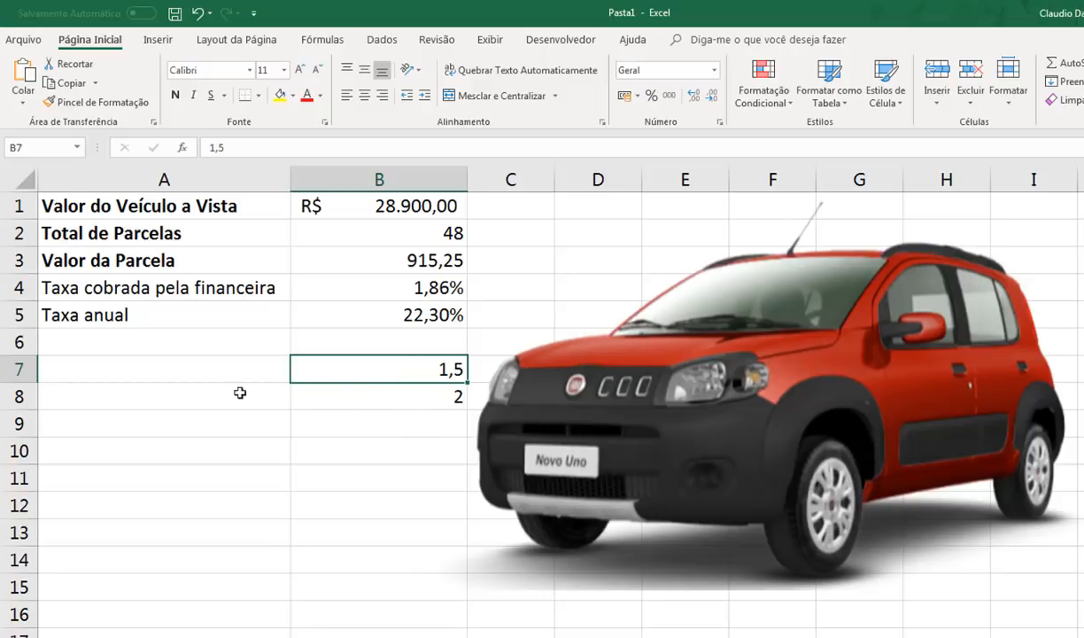
{"action": "left_click", "coordinate": [310, 398]}
{"action": "left_click", "coordinate": [253, 392]}
{"action": "left_click", "coordinate": [341, 395]}
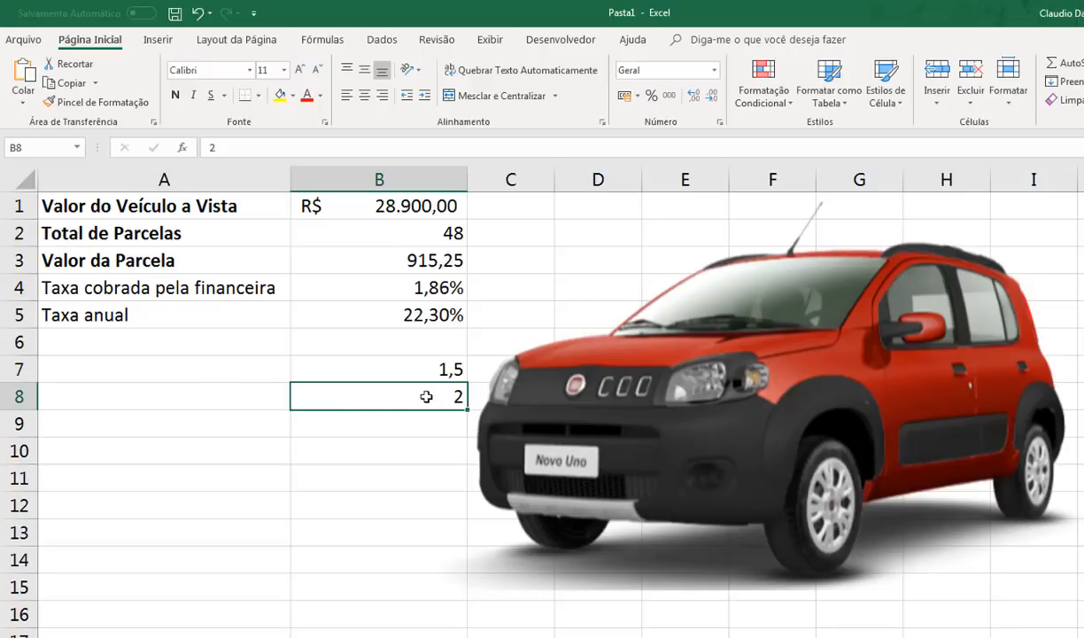
Step: Label the comparison values by entering "Taxa informada" in A7 and "Taxa calculada" in A8
{"action": "left_click", "coordinate": [398, 367]}
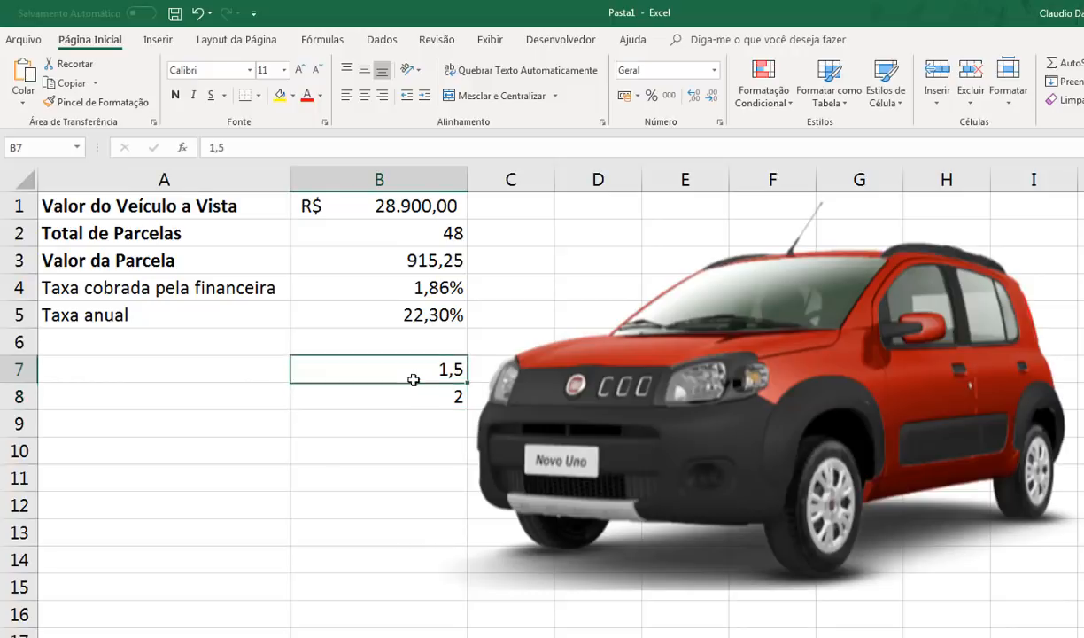
{"action": "left_click", "coordinate": [253, 373]}
{"action": "type", "text": "Taxa informada"}
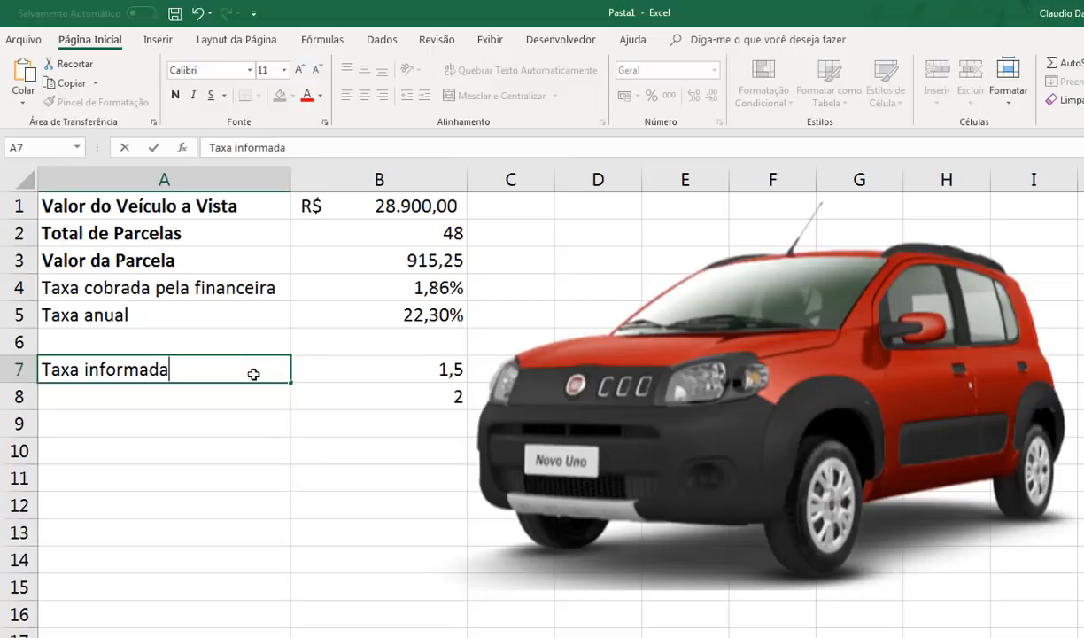
{"action": "key", "text": "Return"}
{"action": "type", "text": "Taxa calculada"}
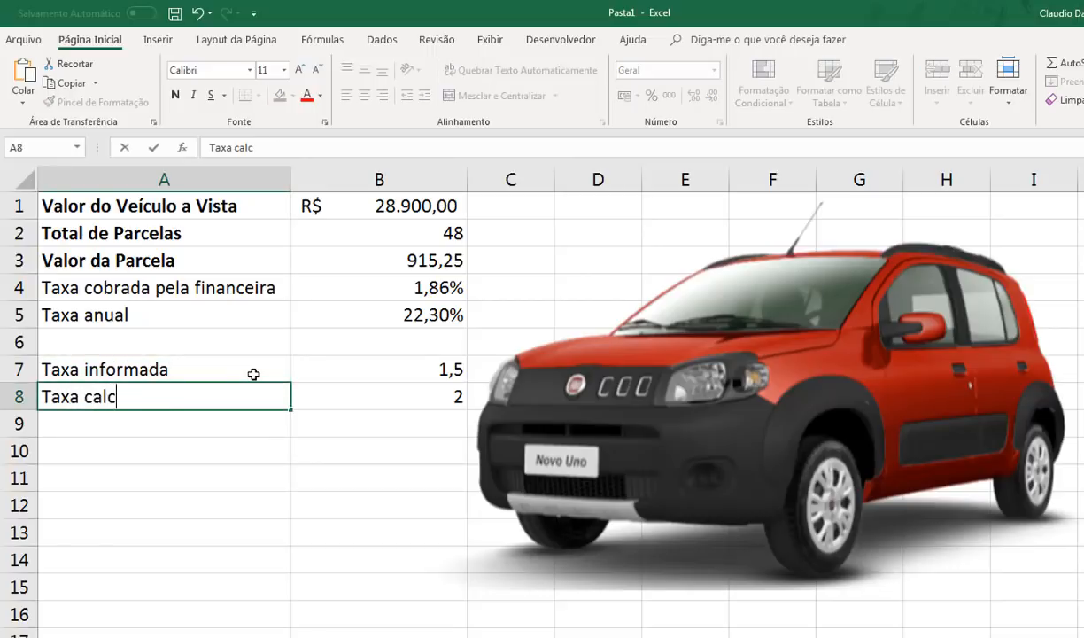
{"action": "key", "text": "Return"}
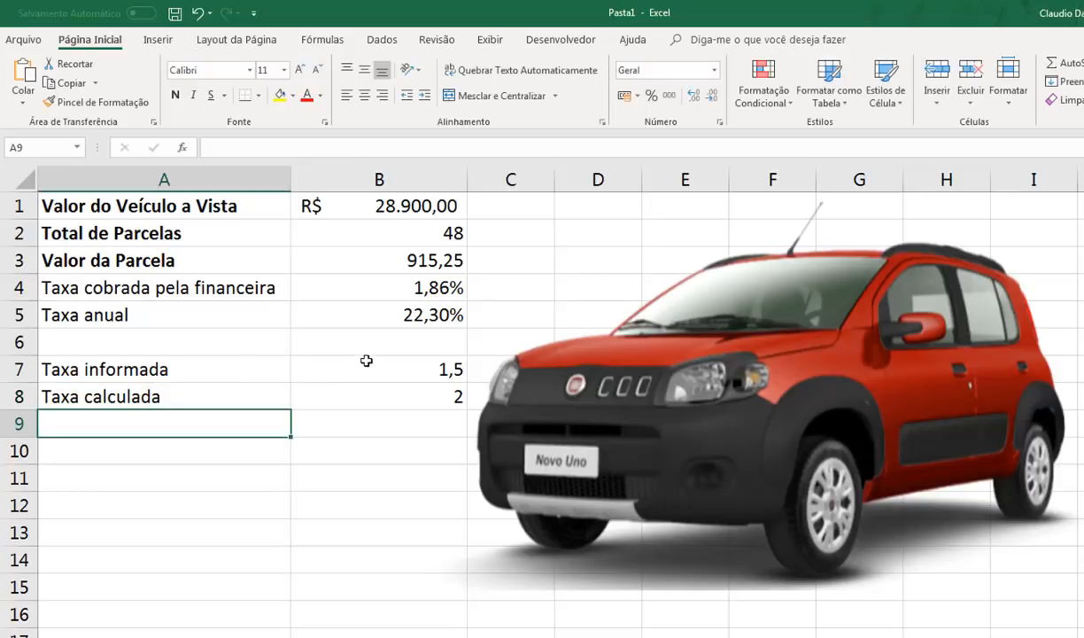
Step: Compare the Taxa informada value in B7 with the Taxa calculada value in B8
{"action": "left_click", "coordinate": [345, 363]}
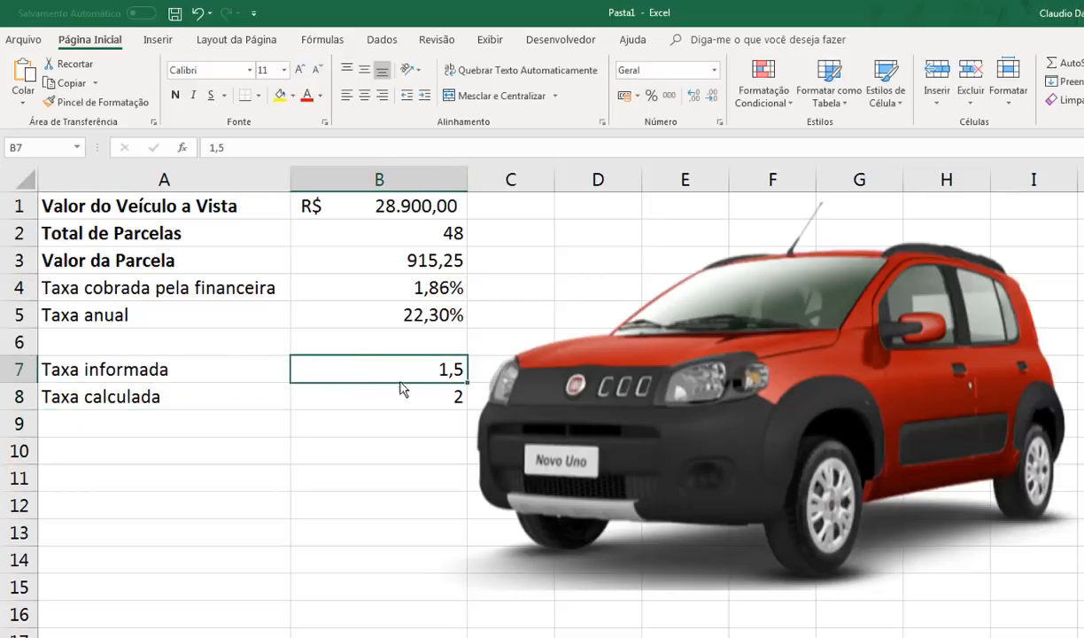
{"action": "left_click", "coordinate": [391, 409]}
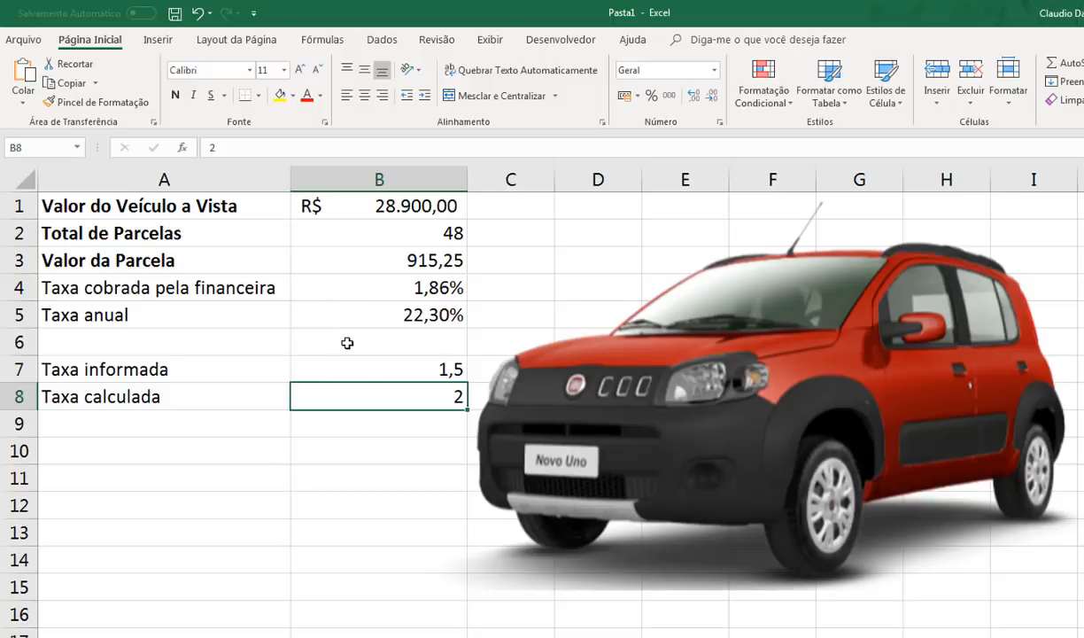
{"action": "left_click", "coordinate": [434, 370]}
{"action": "left_click", "coordinate": [431, 395]}
{"action": "left_click", "coordinate": [402, 357]}
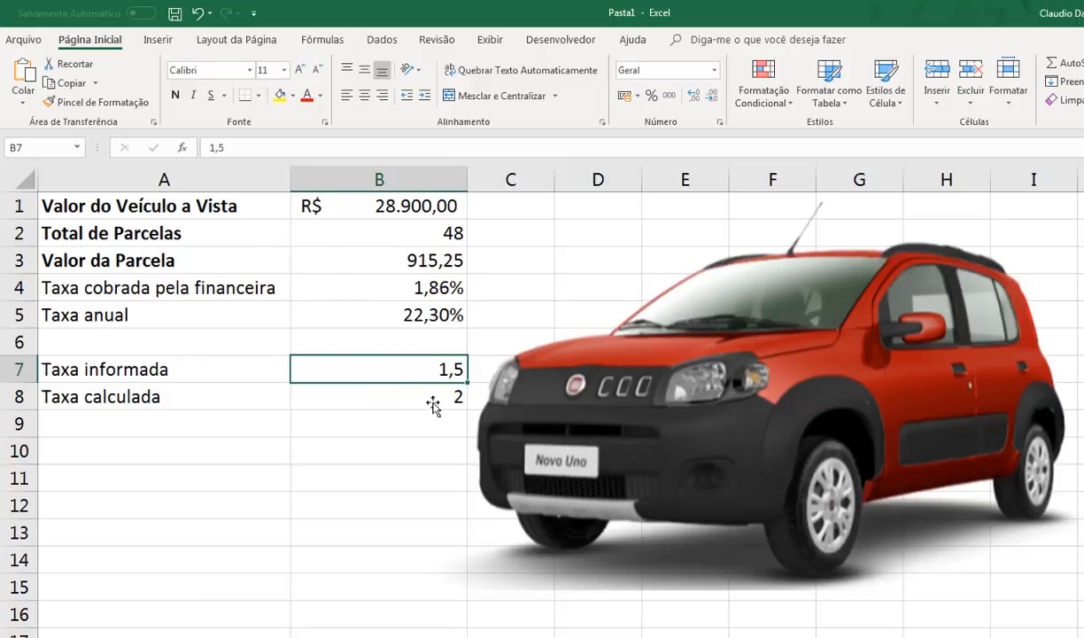
{"action": "left_click", "coordinate": [352, 390]}
{"action": "left_click", "coordinate": [351, 378]}
{"action": "left_click", "coordinate": [350, 389]}
{"action": "left_click", "coordinate": [347, 378]}
{"action": "left_click", "coordinate": [345, 389]}
{"action": "left_click", "coordinate": [339, 395]}
{"action": "left_click", "coordinate": [334, 367]}
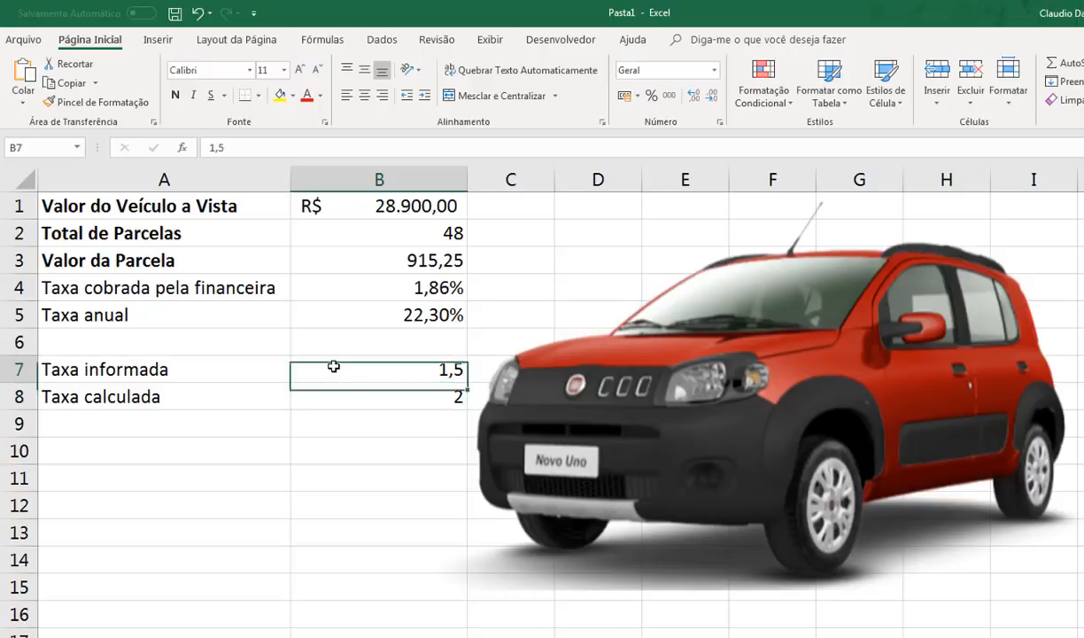
{"action": "left_click", "coordinate": [327, 398]}
{"action": "left_click", "coordinate": [339, 367]}
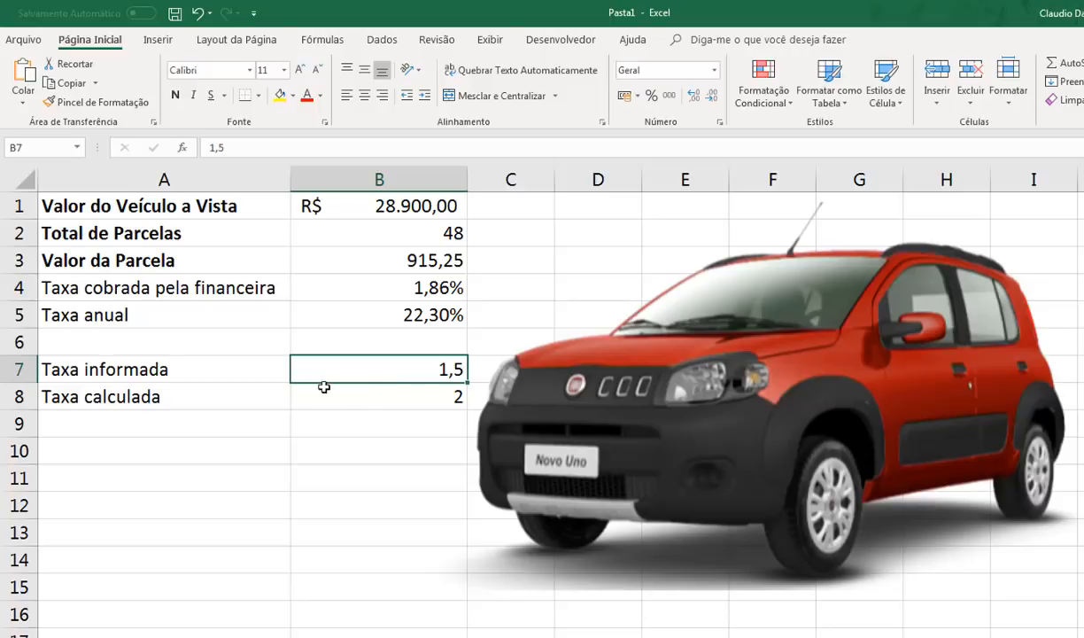
{"action": "left_click", "coordinate": [324, 390]}
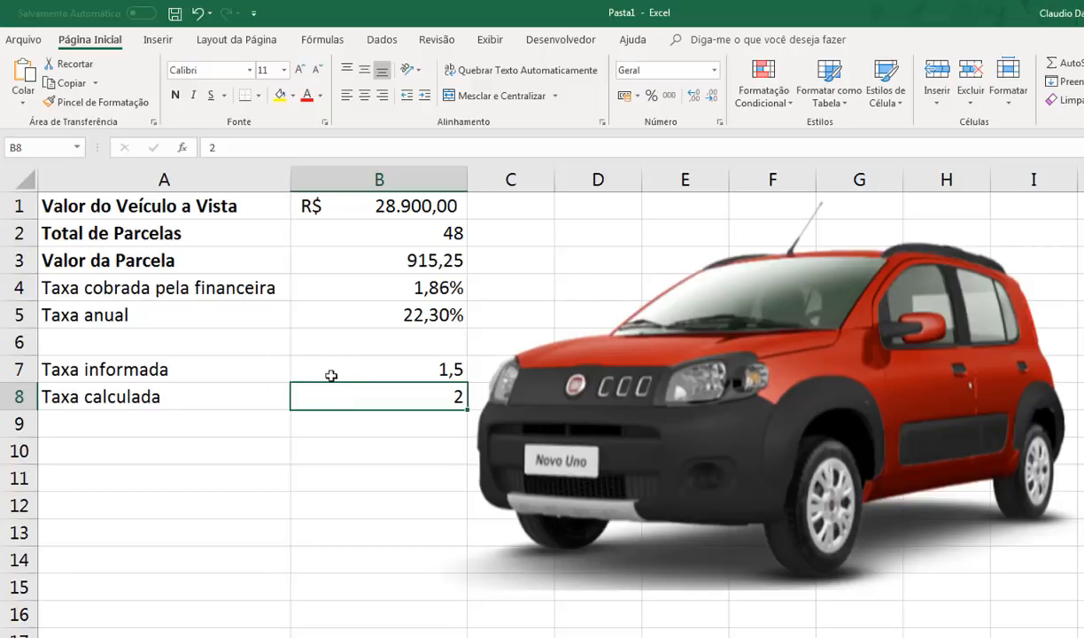
{"action": "left_click", "coordinate": [321, 372]}
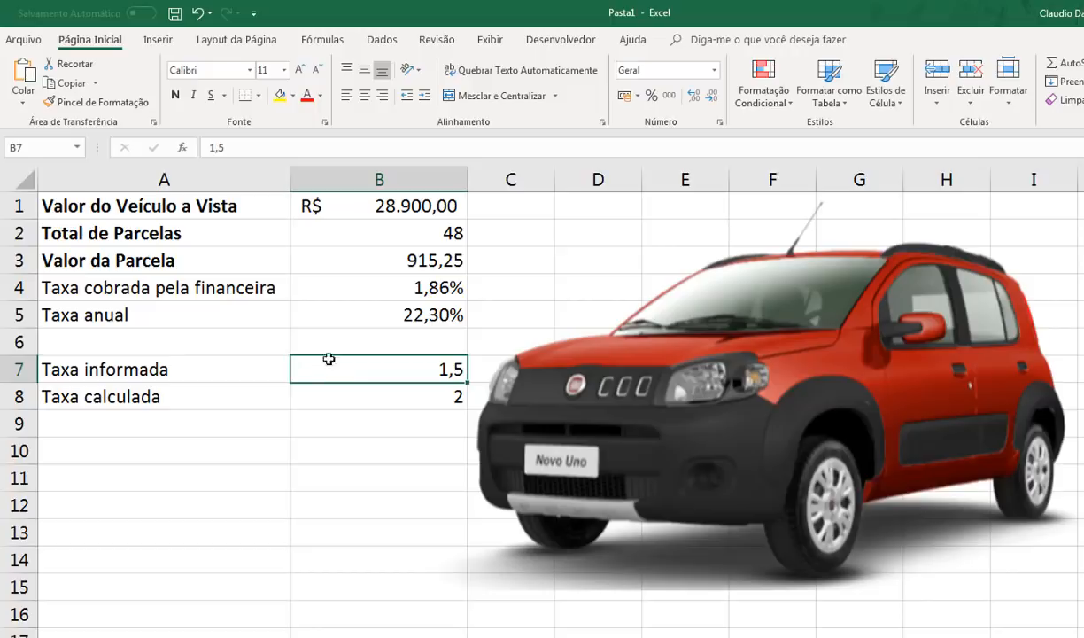
{"action": "left_click", "coordinate": [340, 397]}
{"action": "left_click", "coordinate": [344, 373]}
{"action": "left_click", "coordinate": [379, 389]}
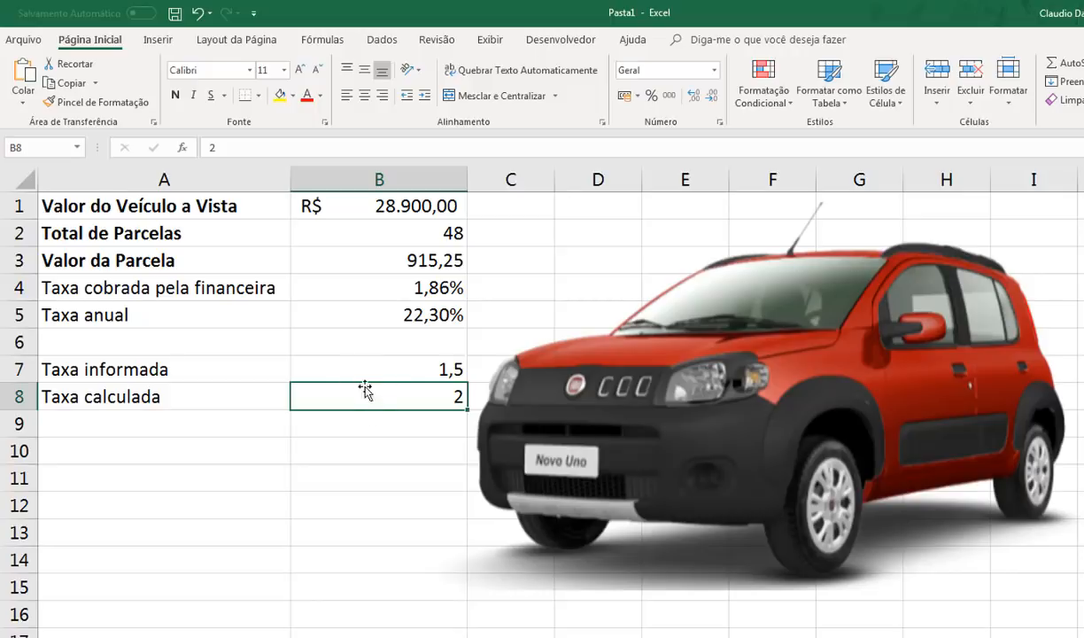
{"action": "left_click", "coordinate": [367, 359]}
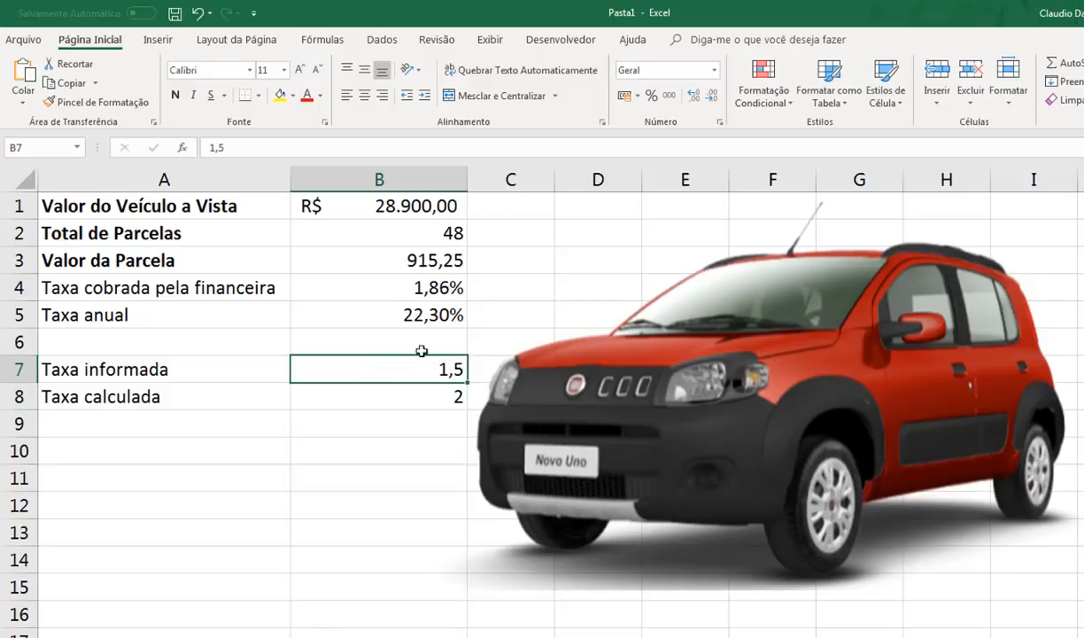
{"action": "left_click", "coordinate": [345, 398]}
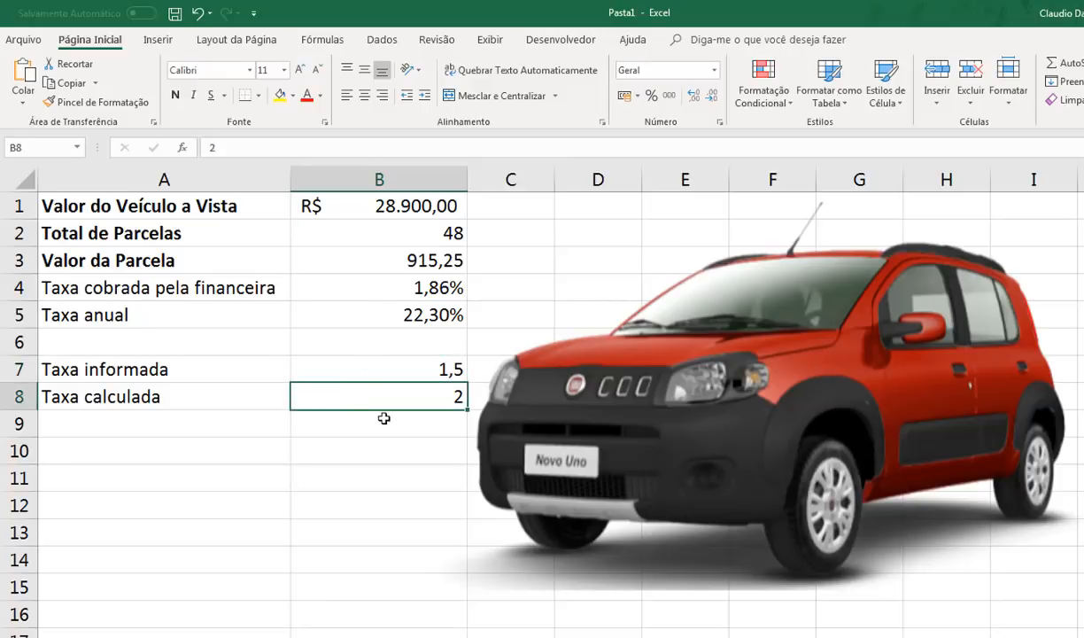